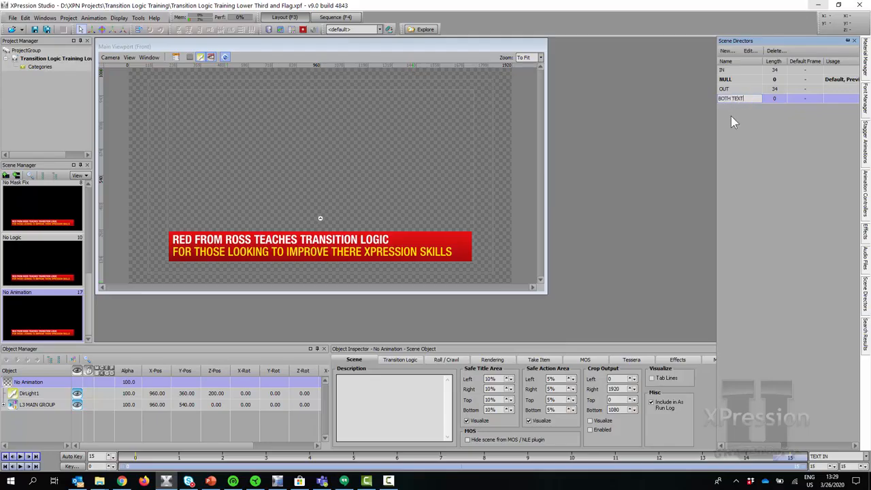
- Name the new scene director BOTH TEXT IN and open it for editing
type("N")
key("Return")
right_click(730, 97)
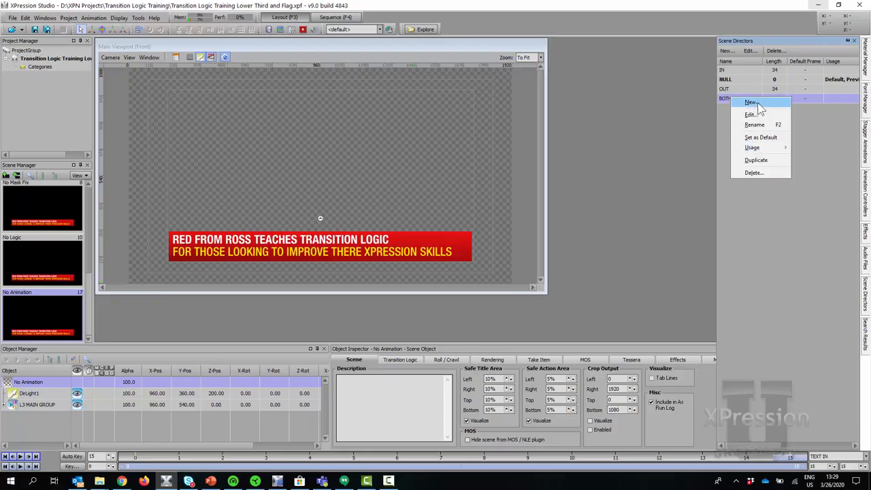
left_click(741, 116)
left_click_drag(476, 171, 507, 77)
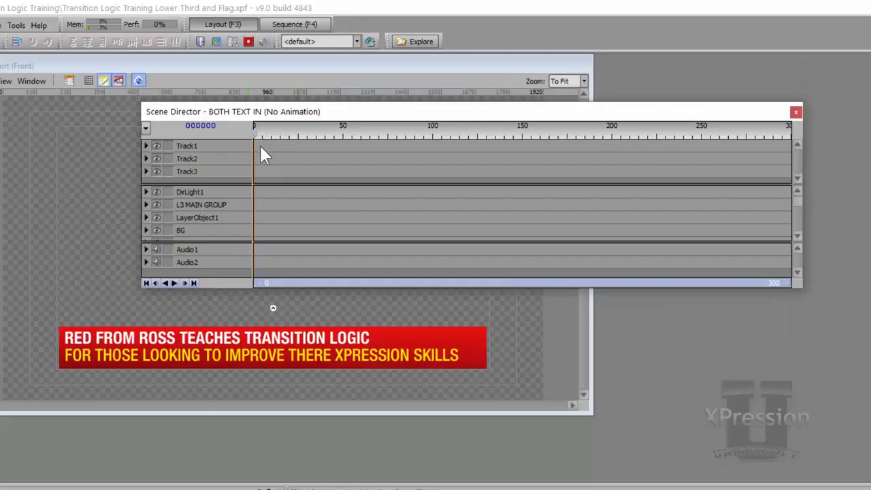
- Add an animation controller clip at the start of Track1 and name it "upper text"
right_click(311, 106)
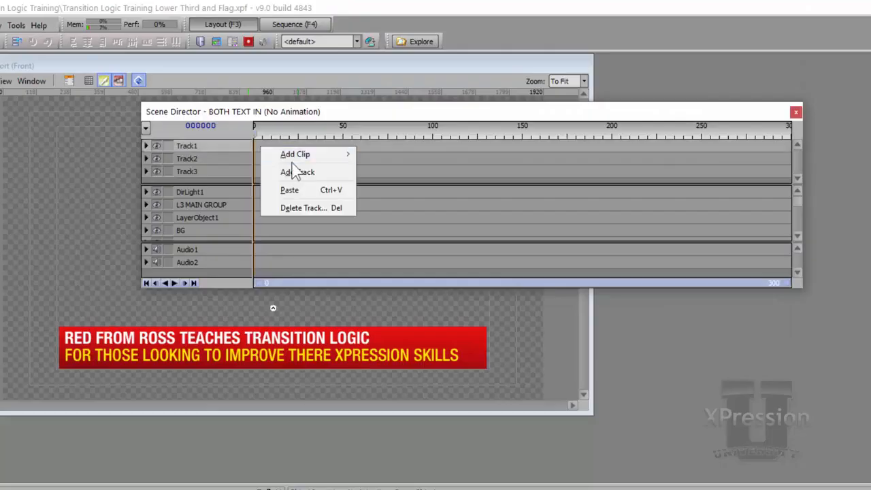
mouse_move(302, 156)
left_click(405, 149)
left_click_drag(307, 148, 302, 154)
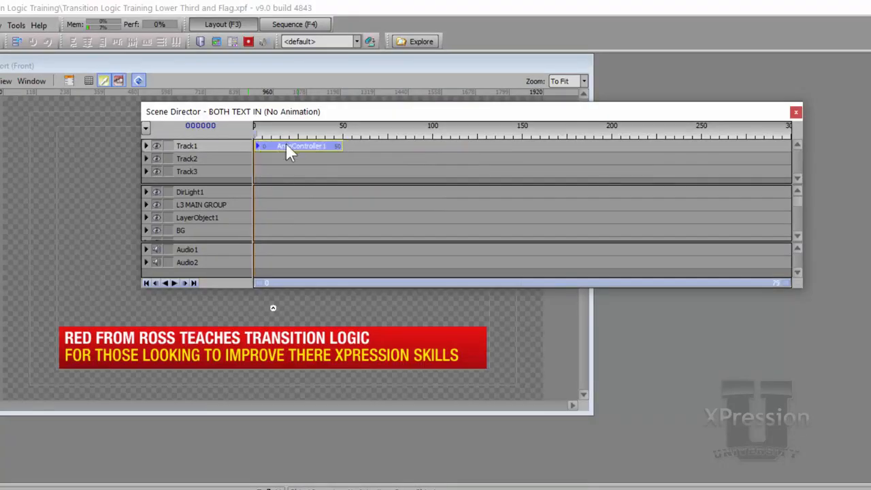
right_click(283, 145)
left_click(315, 167)
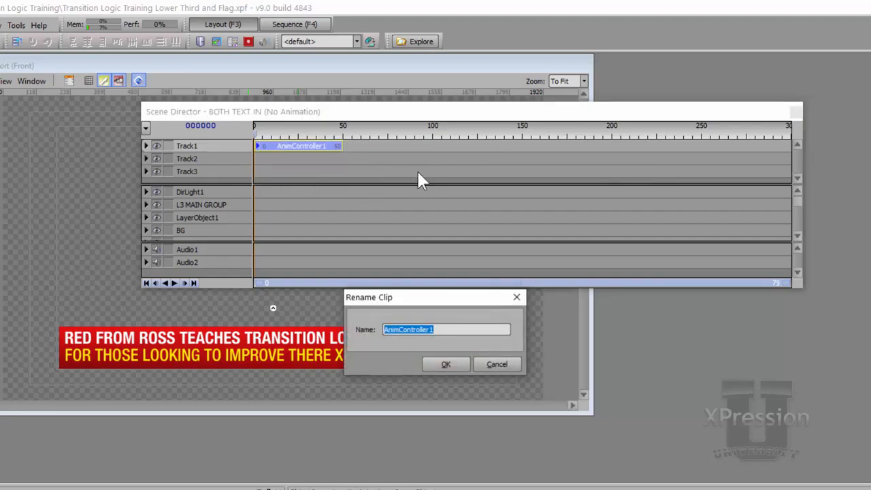
type("upper text")
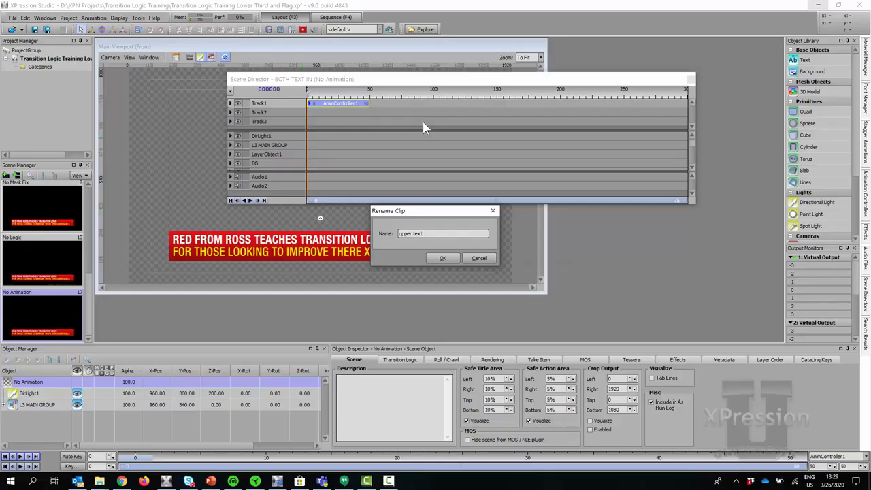
key("Return")
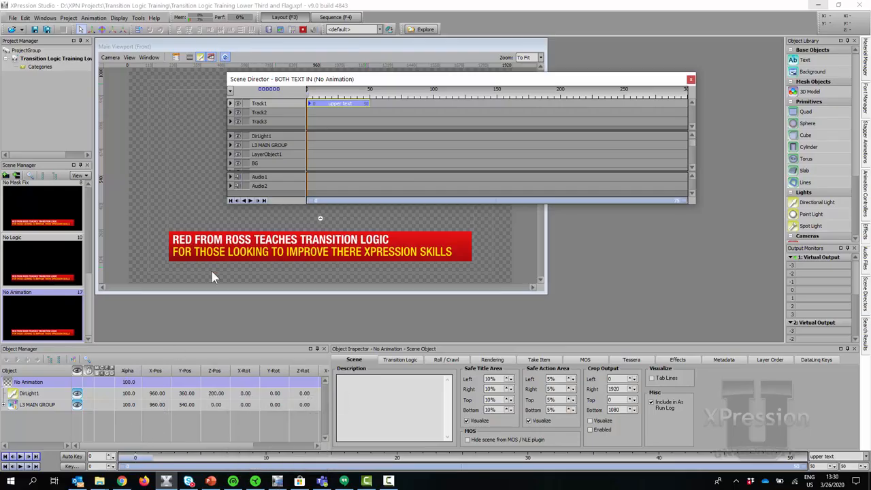
- Select the Title text inside L3 MAIN GROUP's TEXT POSITION group and set a Y-position keyframe at frame 0
left_click(3, 405)
left_click(10, 416)
scroll(8, 416, "down", 1)
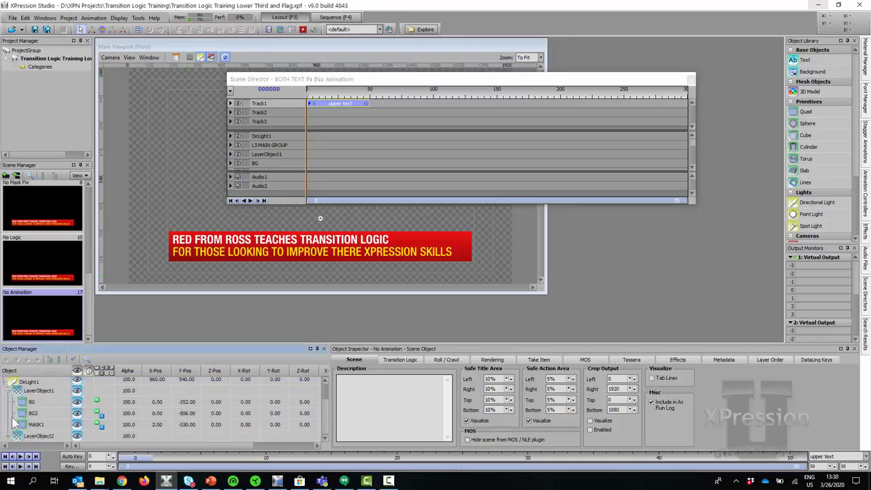
left_click(8, 436)
left_click(14, 424)
scroll(34, 422, "down", 1)
left_click(49, 414)
left_click(50, 413)
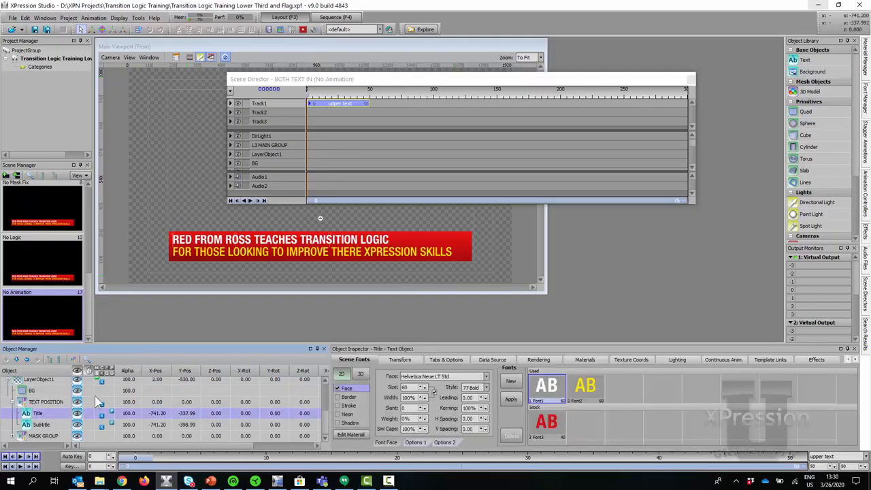
key("k")
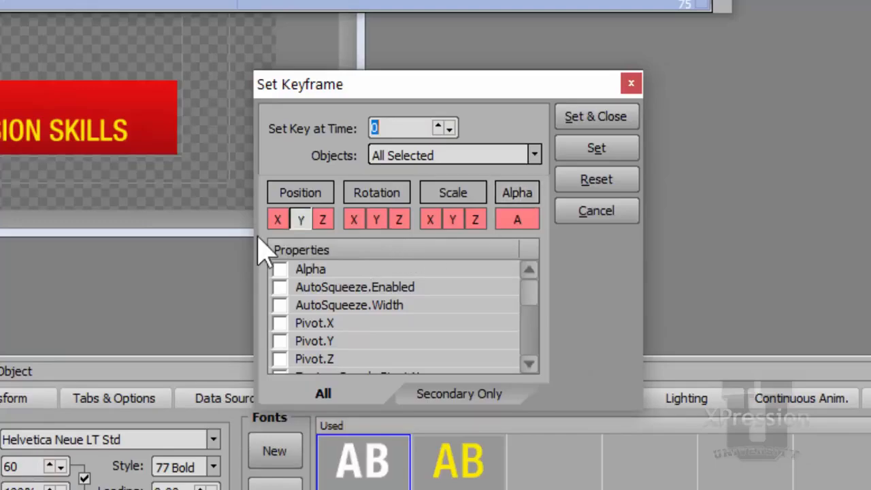
left_click(619, 123)
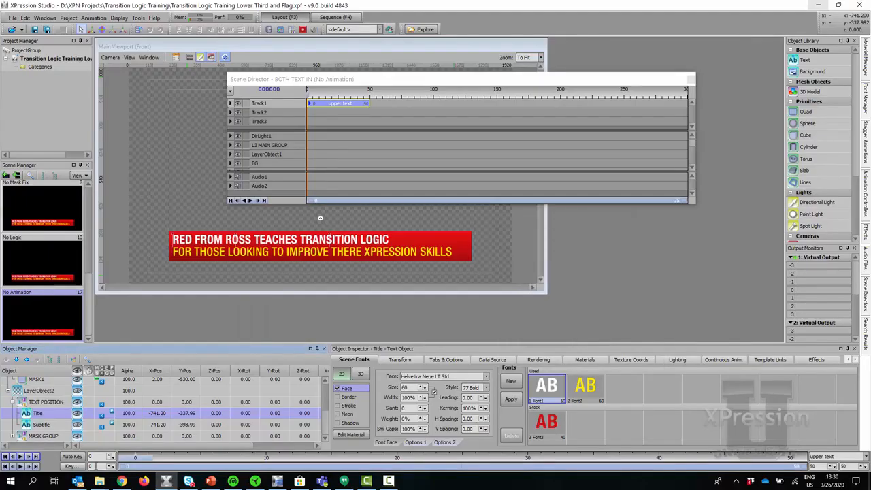
- At frame 12, raise the Title text above the red bar to Y about -259 and set a Y-position keyframe
left_click_drag(140, 458, 299, 453)
mouse_move(389, 481)
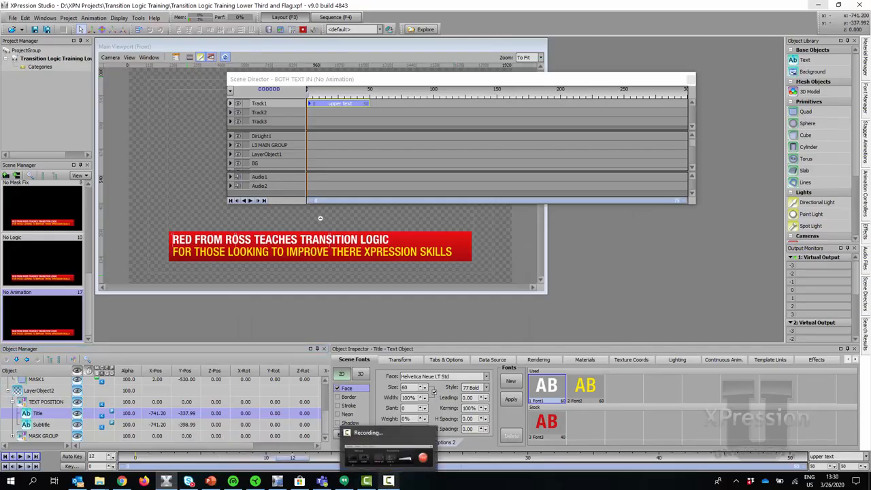
left_click(243, 459)
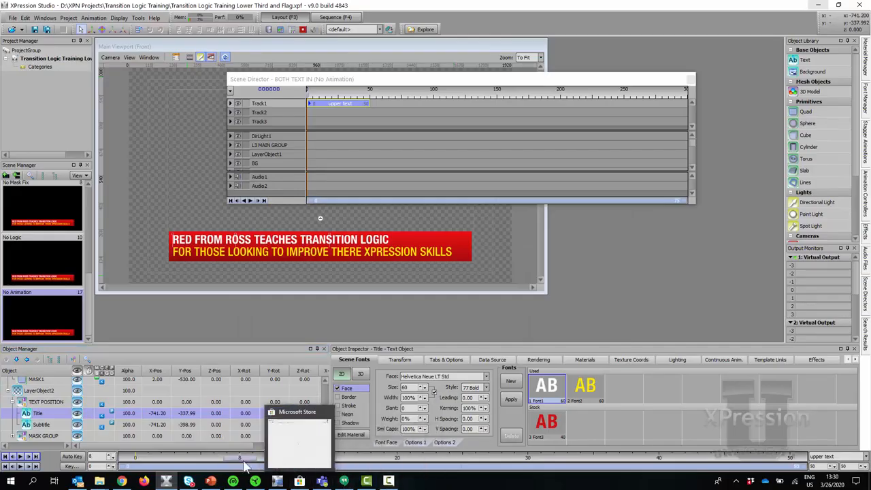
left_click(357, 457)
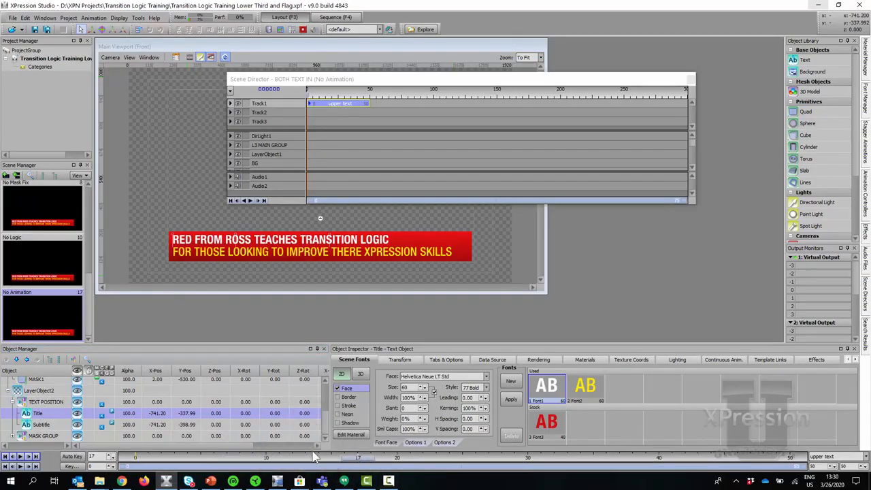
left_click(306, 457)
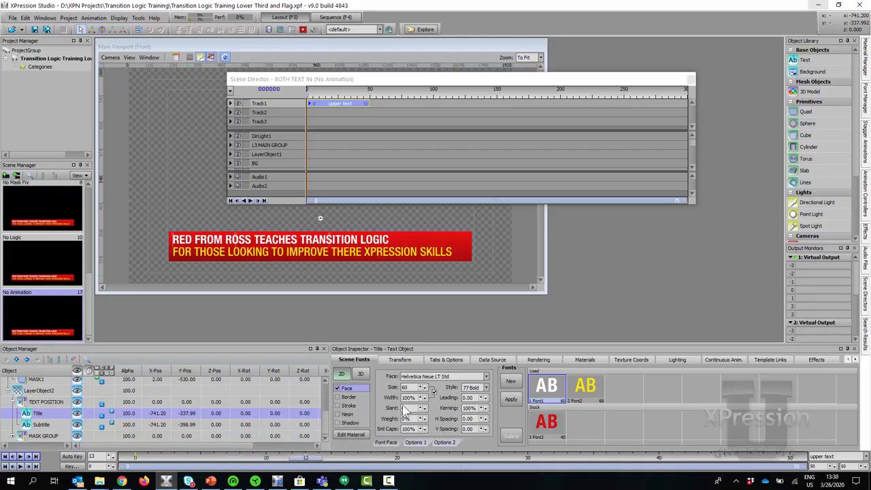
left_click_drag(323, 459, 308, 458)
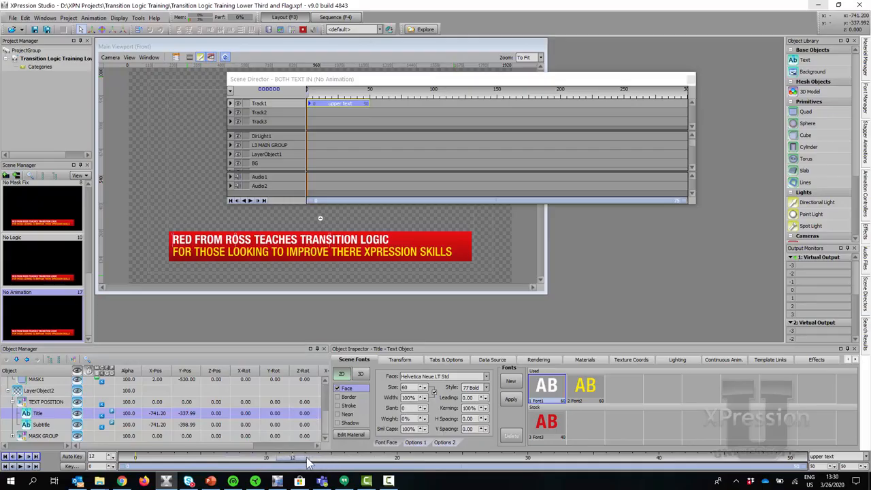
left_click(389, 359)
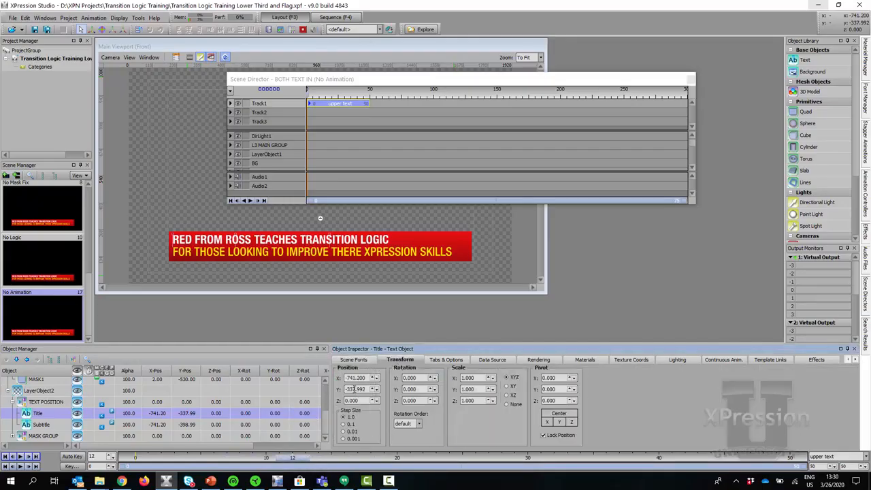
left_click_drag(354, 389, 354, 338)
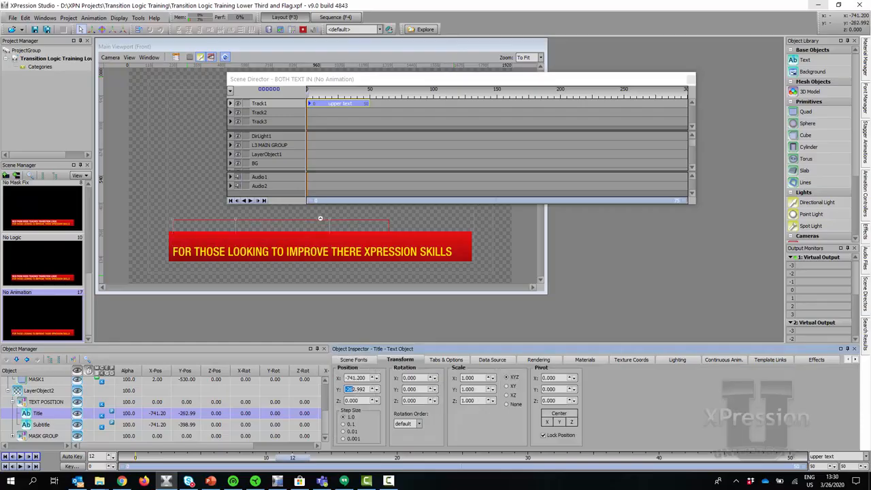
scroll(320, 218, "up", 1)
key("k")
key("Return")
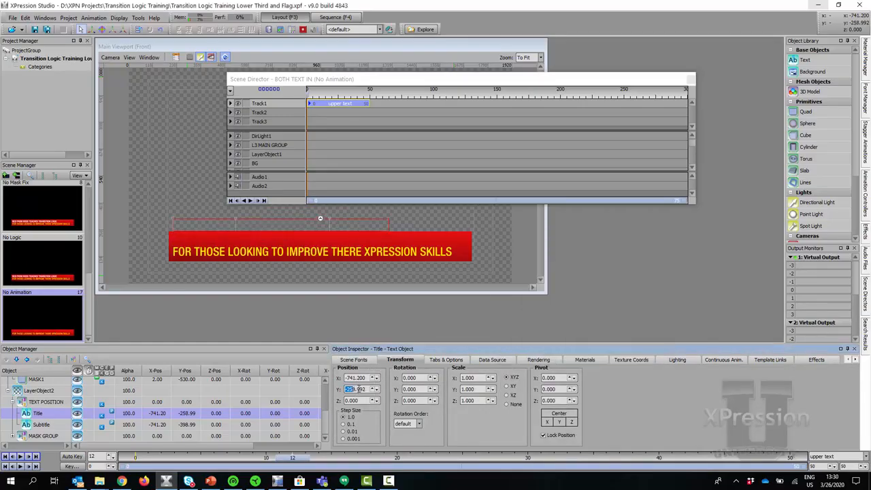
- Shorten the upper text clip to 15 frames, reverse its direction and play the scene director
left_click(344, 103)
key("space")
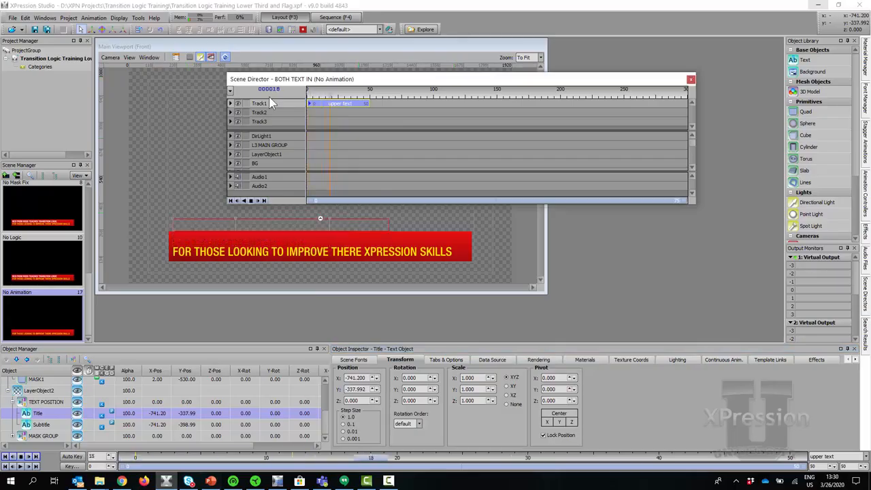
left_click_drag(848, 467, 805, 470)
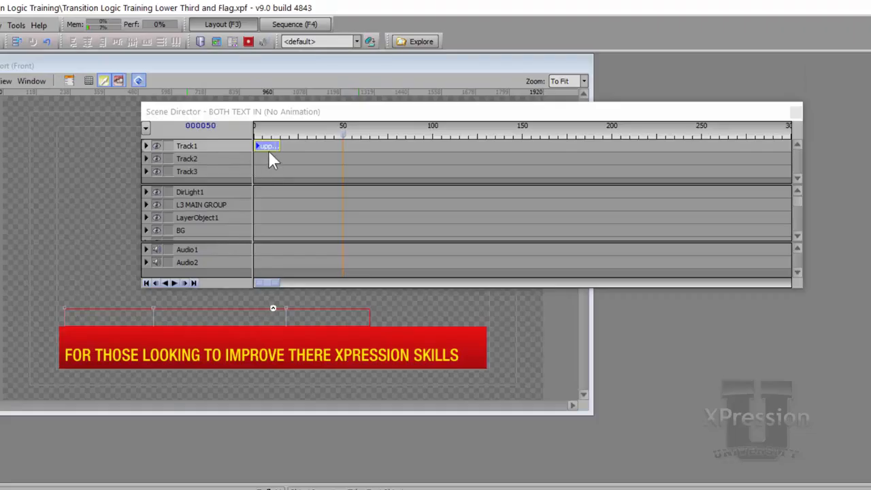
right_click(268, 146)
left_click(299, 154)
key("space")
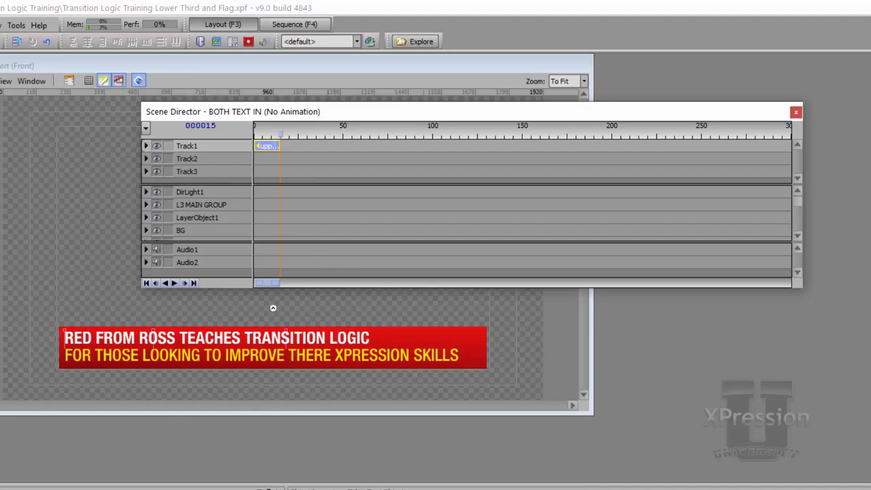
- Add an animation controller clip at the start of Track2 and name it "lower text"
right_click(267, 172)
mouse_move(286, 175)
left_click(408, 175)
left_click_drag(306, 171, 292, 163)
right_click(292, 162)
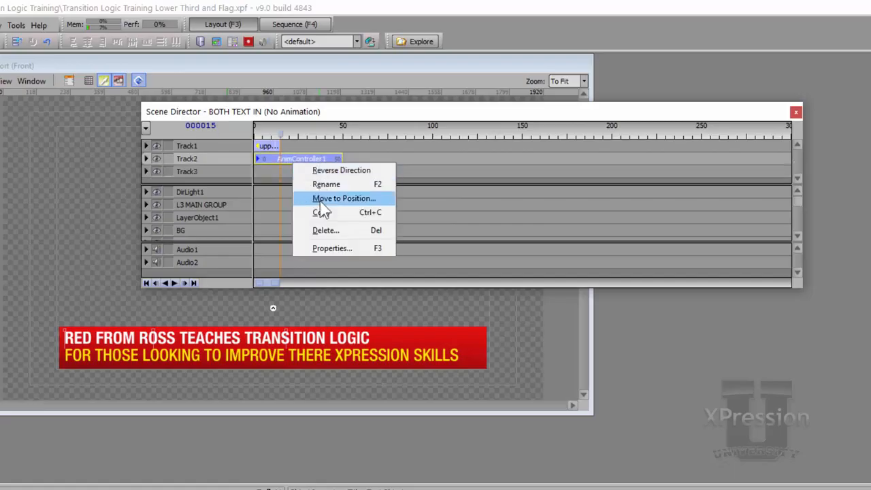
left_click(329, 183)
key("BackSpace")
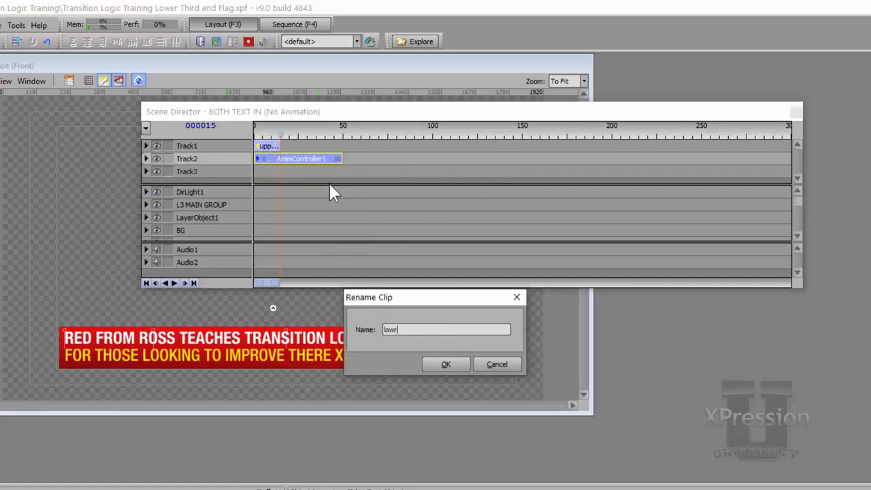
type("lower text")
key("Return")
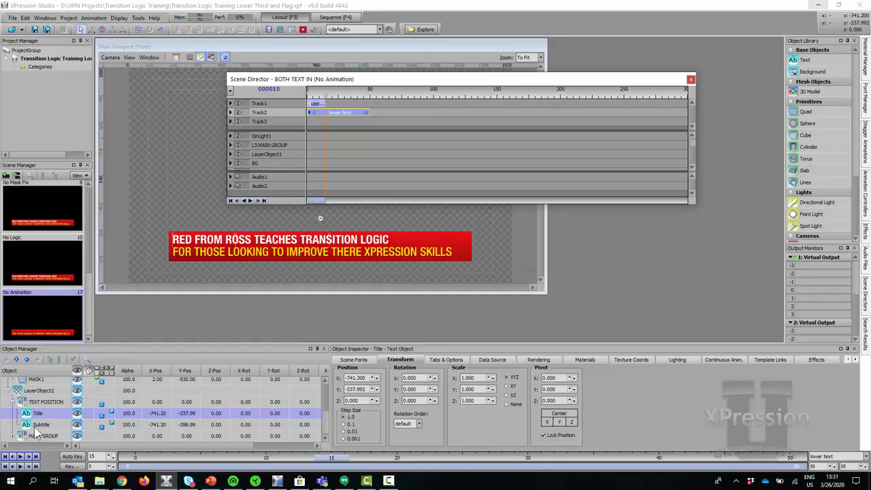
- Keyframe the Subtitle text's Y position at frame 0 and, lowered below the bar to about -476, at frame 12
left_click(36, 427)
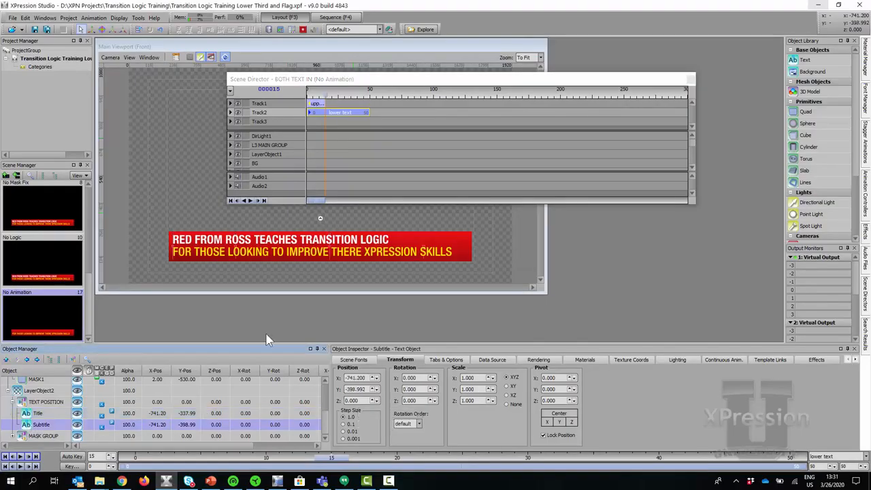
left_click_drag(333, 458, 131, 464)
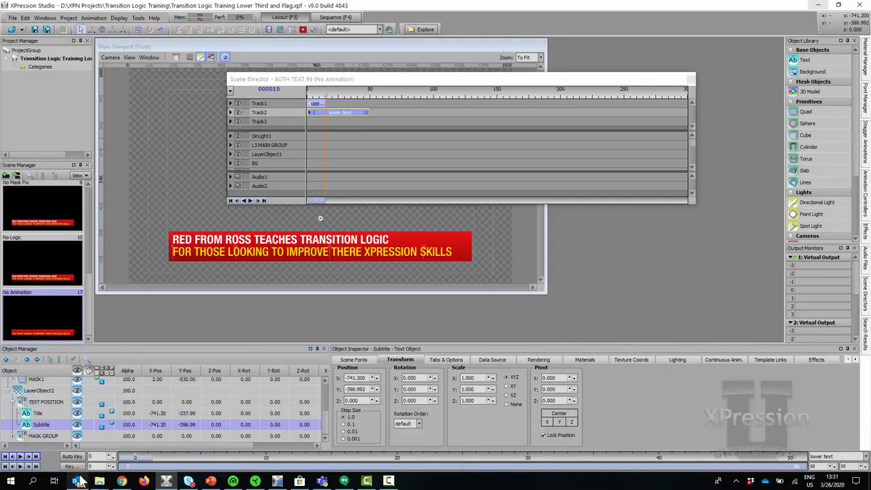
left_click_drag(133, 450, 300, 463)
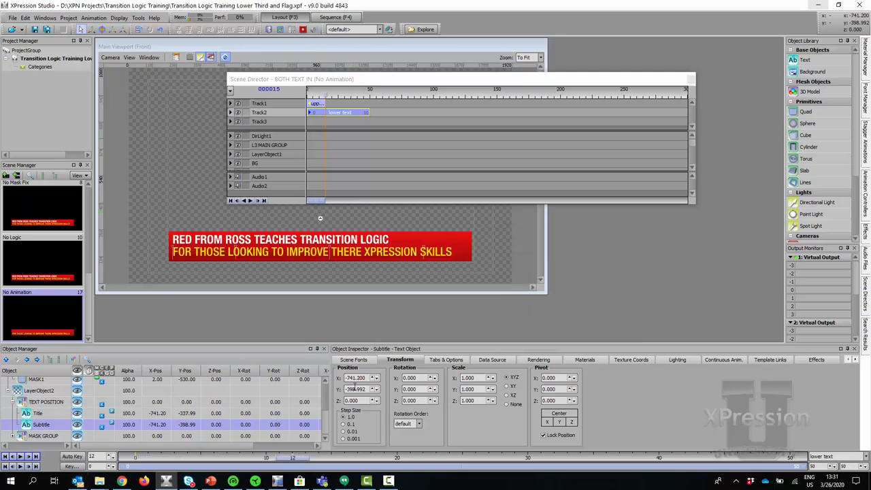
left_click_drag(349, 389, 349, 423)
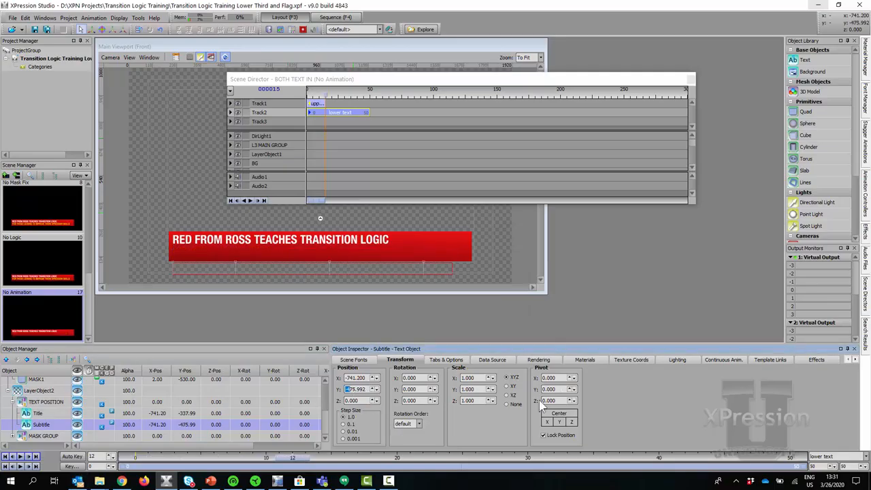
key("k")
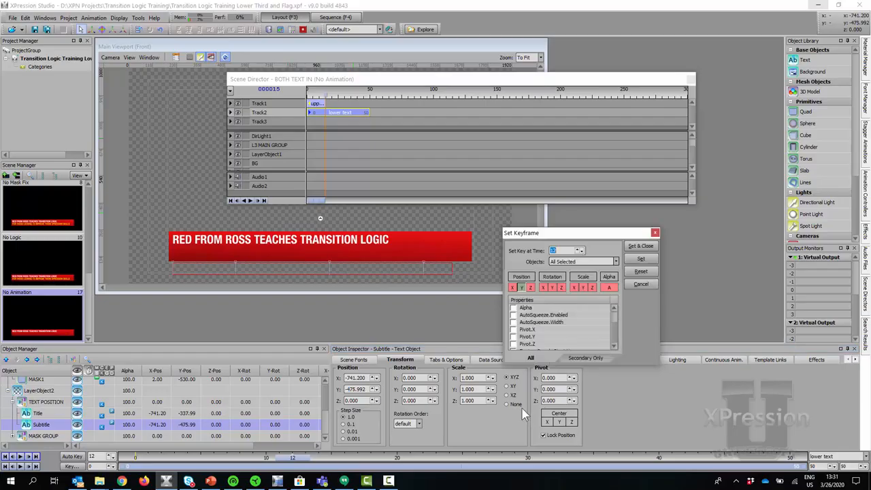
key("Return")
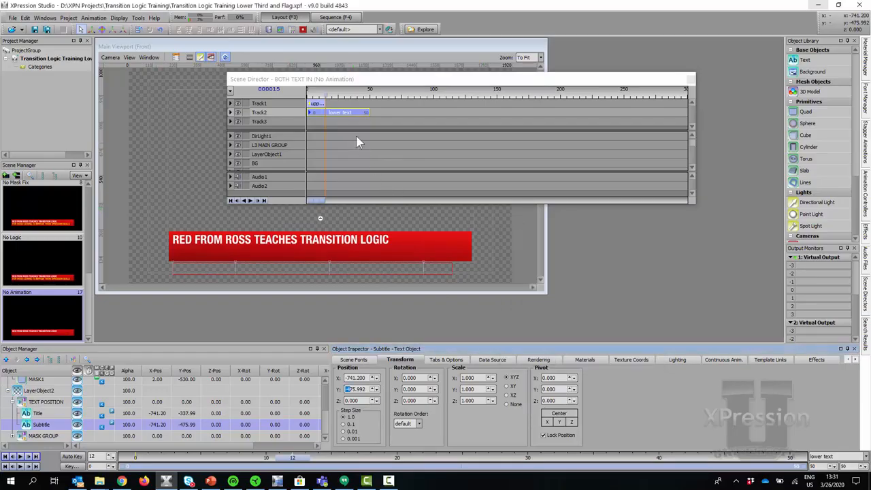
- Set the lower text clip's length to 15 frames, reverse its direction, then preview and close the scene director
left_click(860, 465)
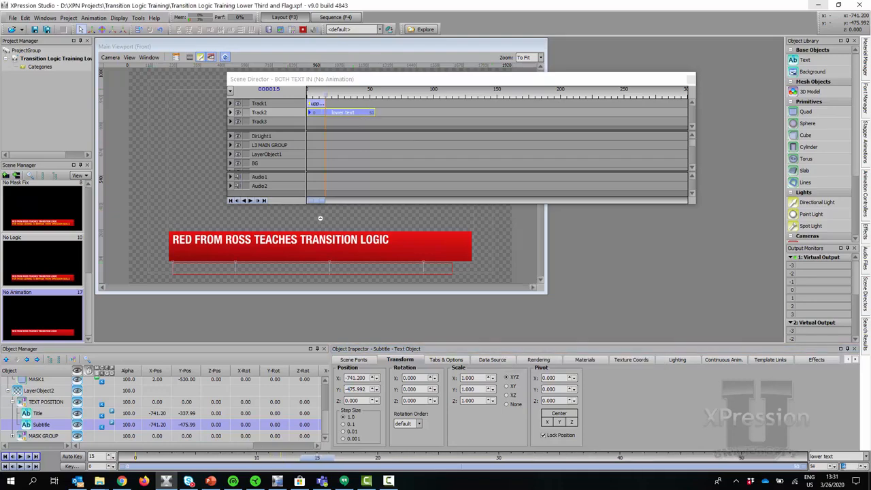
left_click_drag(855, 466, 835, 465)
type("15")
key("Return")
right_click(317, 113)
left_click(334, 118)
left_click_drag(321, 90, 264, 92)
key("space")
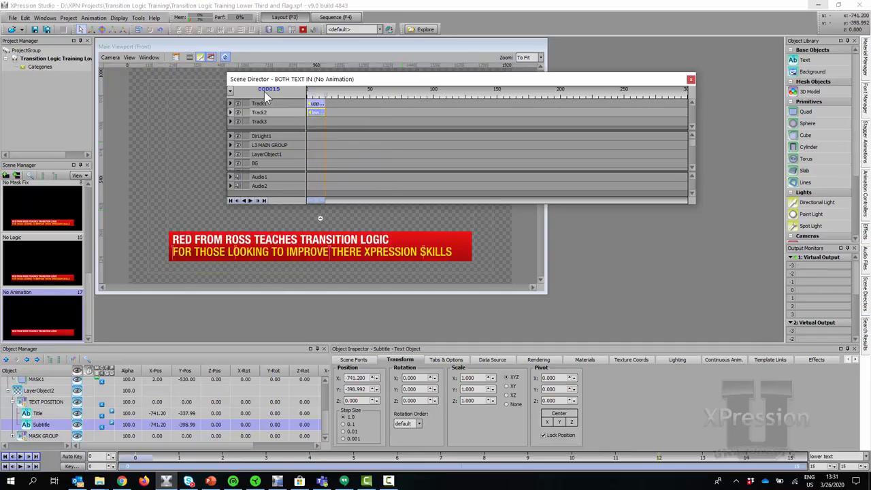
left_click(690, 82)
- Duplicate the BOTH TEXT IN scene director and move the copy's window clear of the lower third
mouse_move(865, 302)
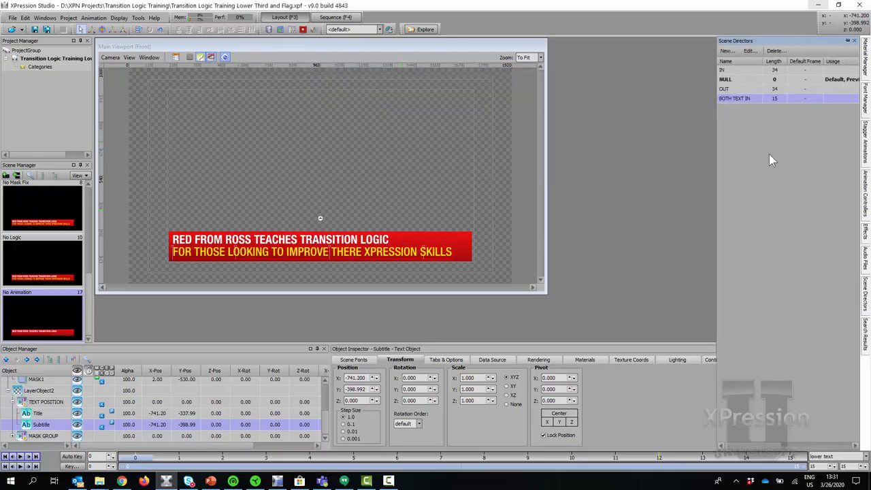
right_click(732, 99)
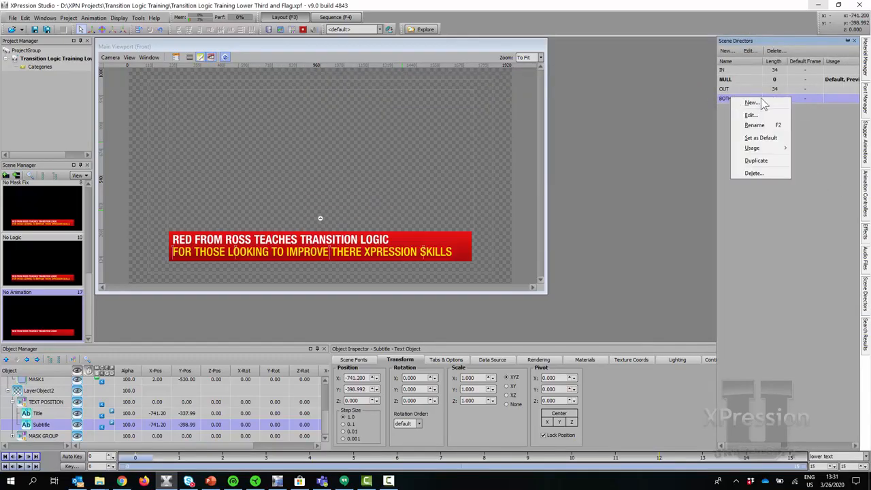
left_click(755, 161)
left_click_drag(412, 162, 417, 77)
- Reverse the direction of the upper and lower text clips in the duplicated scene director and check the animation
left_click(297, 104)
right_click(297, 103)
left_click(314, 108)
right_click(297, 111)
left_click(321, 117)
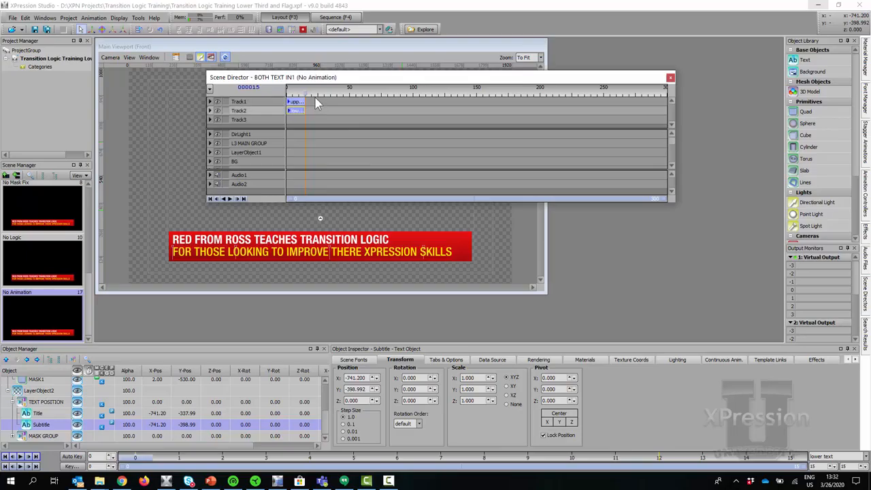
left_click(286, 95)
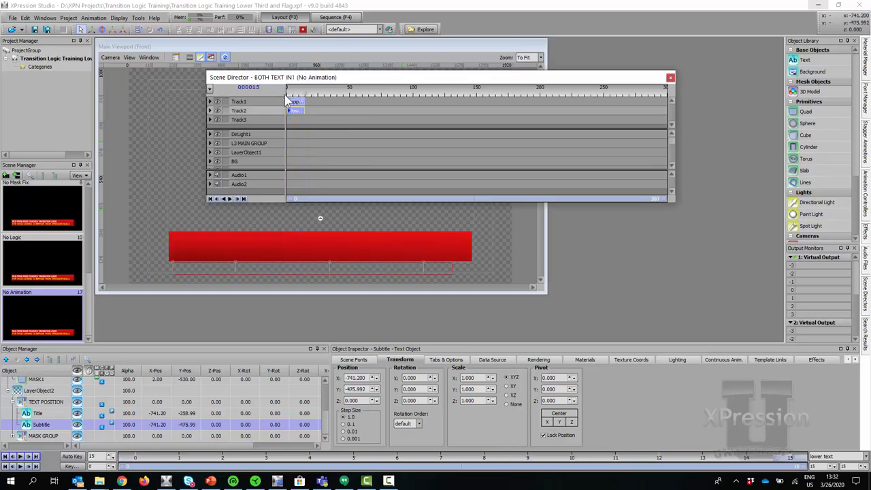
- Rename the duplicated scene director BOTH TEXT OUT and close its timeline window
left_click(865, 297)
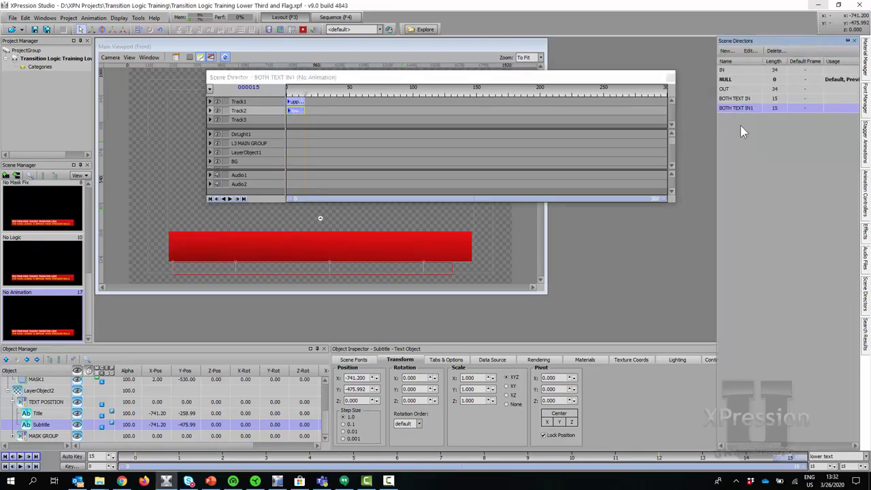
right_click(740, 109)
left_click(758, 135)
left_click(758, 111)
type("OUT")
key("Return")
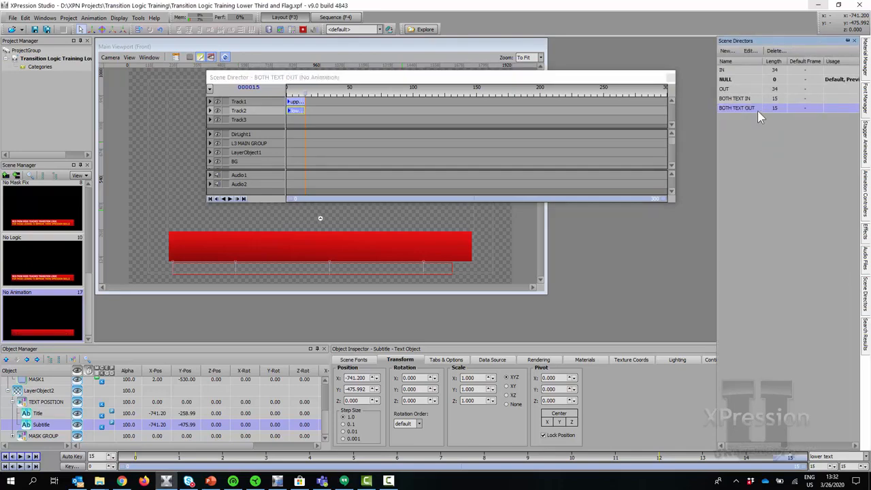
left_click(670, 79)
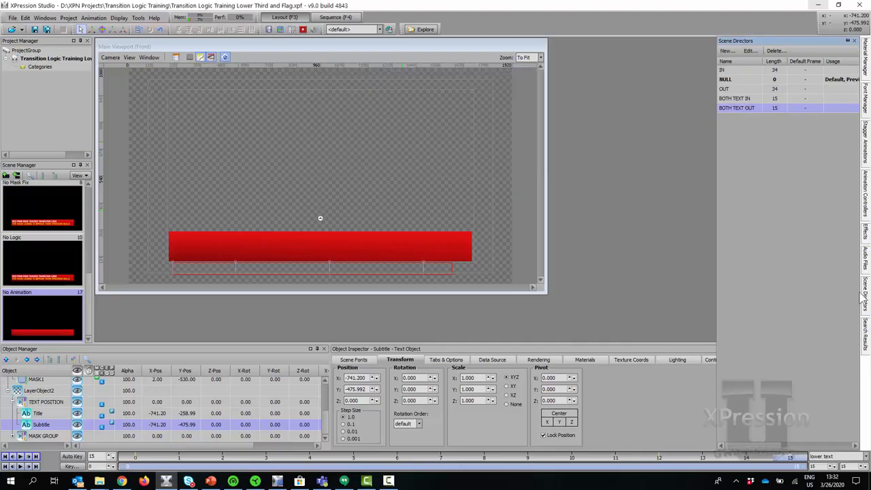
- In the BOTH TEXT IN scene director, move the upper and lower text clips to start at frame 12, and close it
double_click(752, 99)
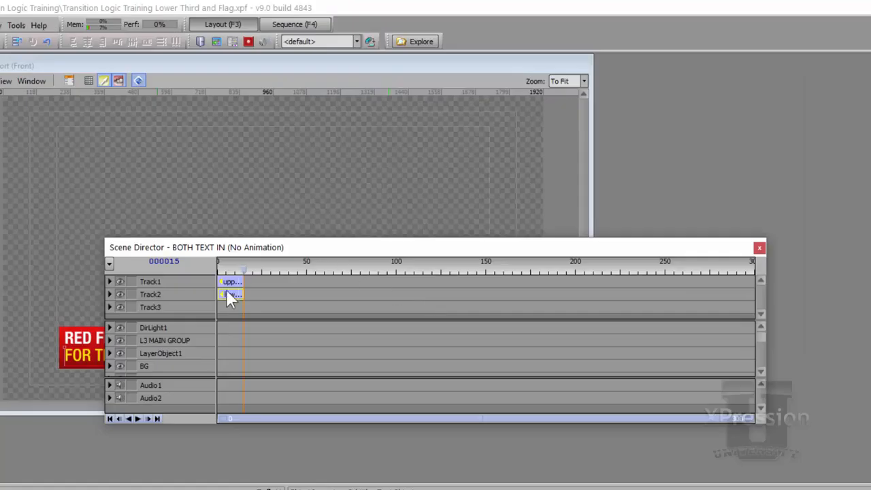
left_click(217, 263)
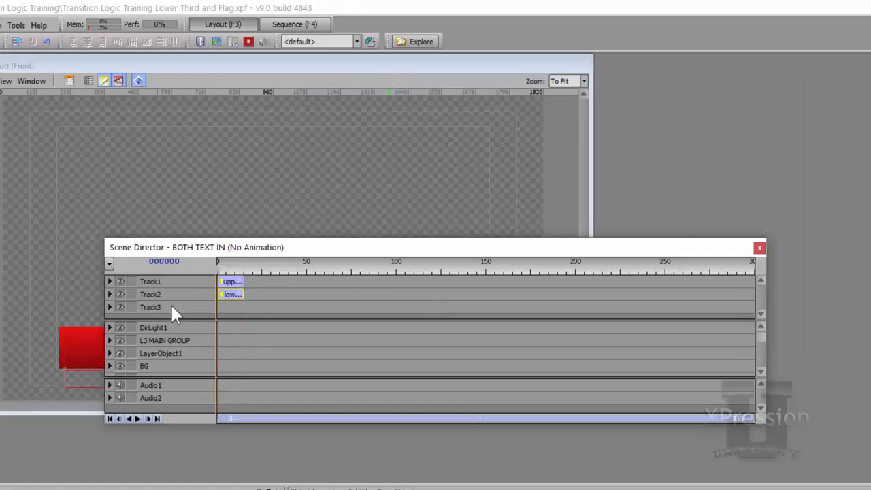
left_click_drag(354, 247, 349, 143)
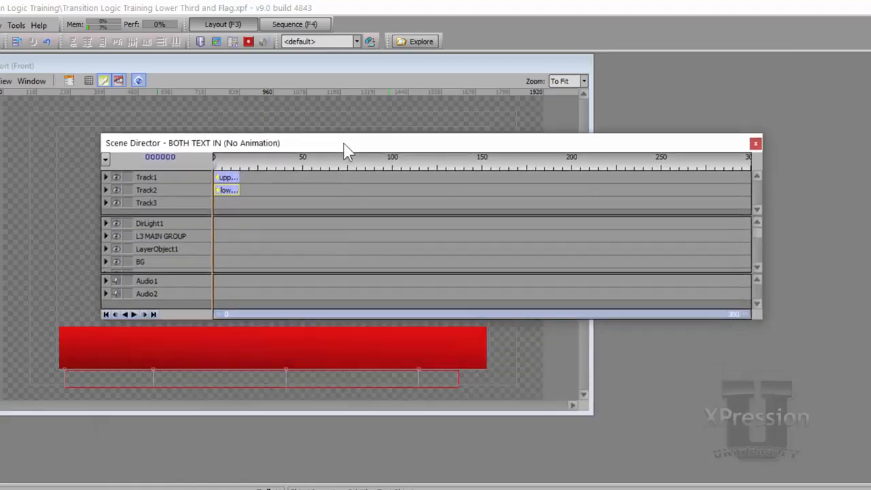
left_click_drag(229, 178, 248, 179)
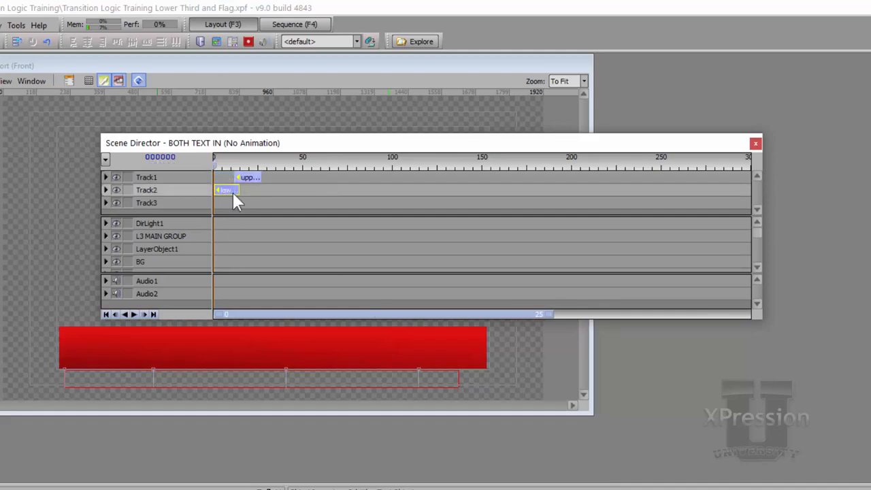
right_click(232, 191)
left_click(302, 234)
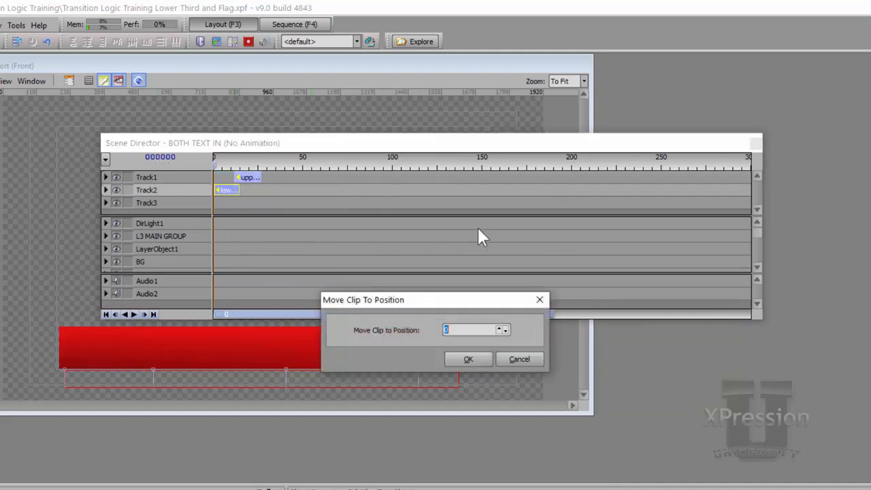
type("12")
key("Return")
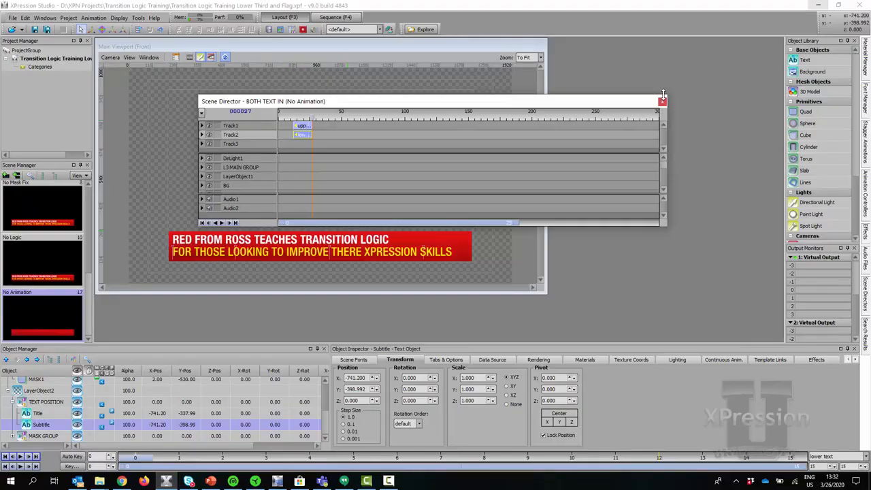
left_click(662, 100)
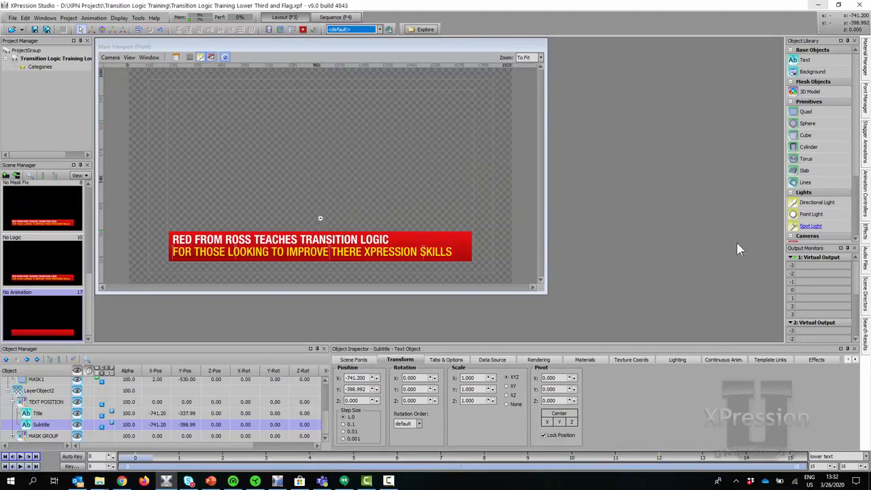
- Make two duplicates of the BOTH TEXT IN scene director and close the last copy's timeline window
left_click(858, 289)
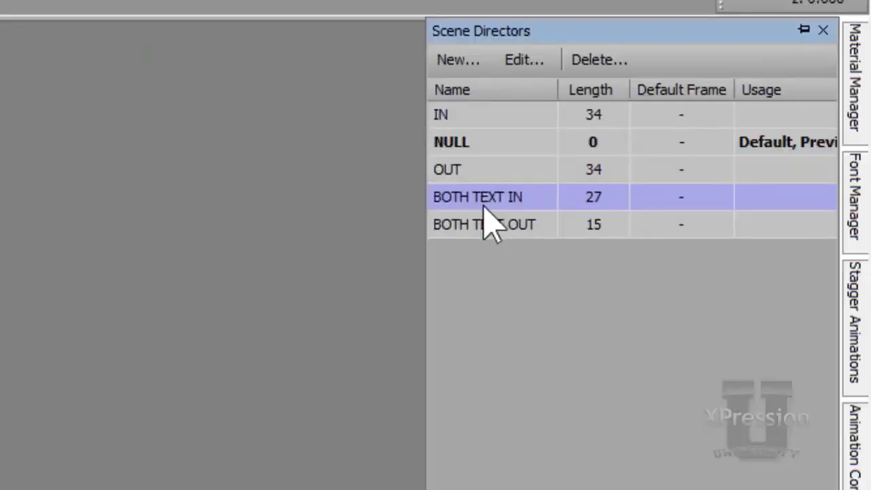
right_click(736, 99)
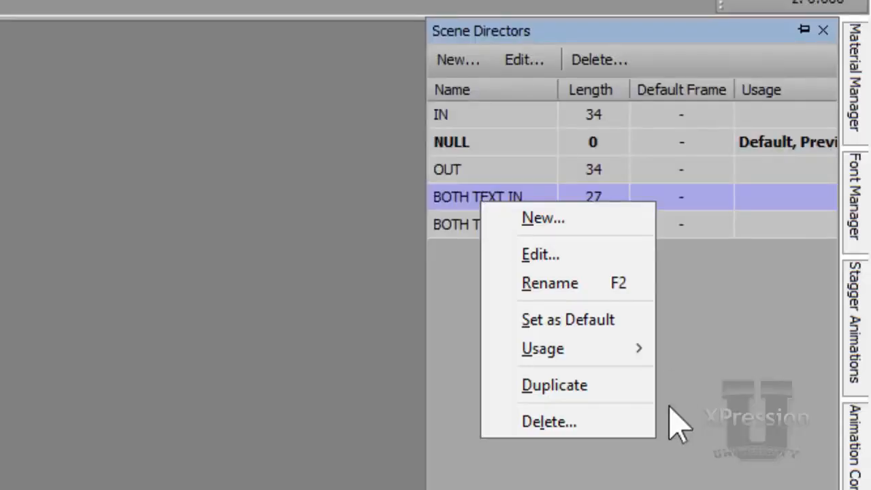
left_click(577, 386)
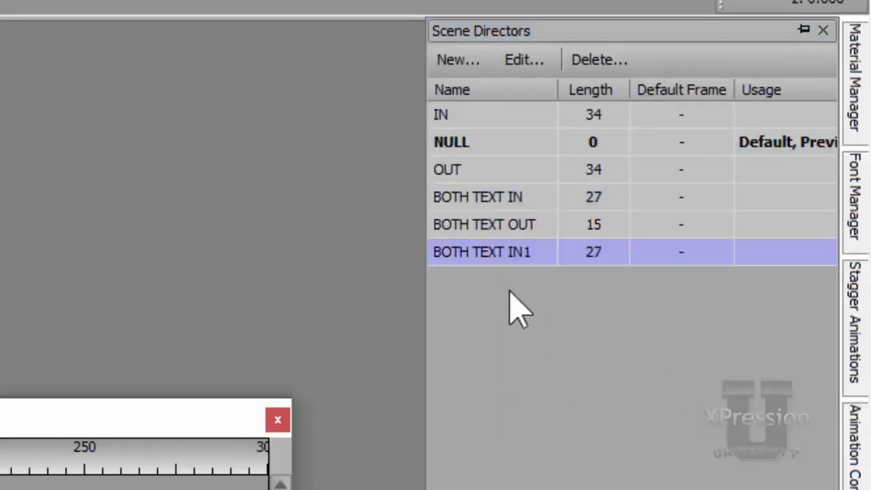
right_click(488, 258)
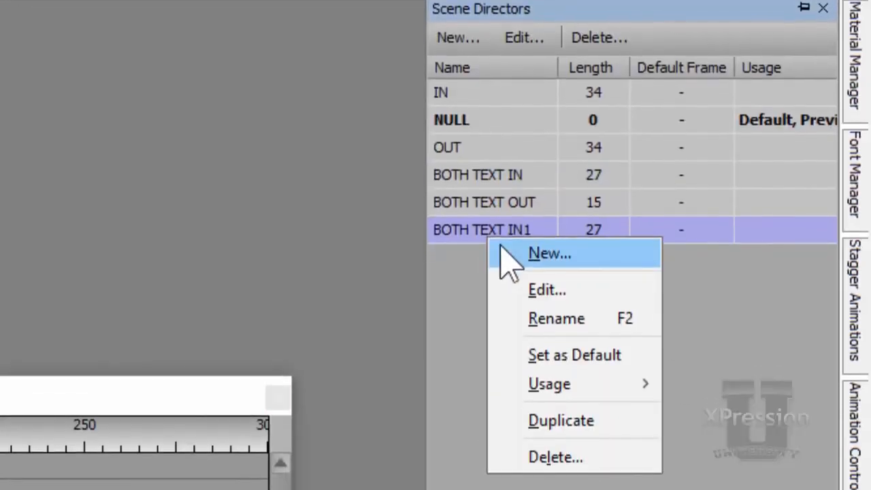
left_click(577, 421)
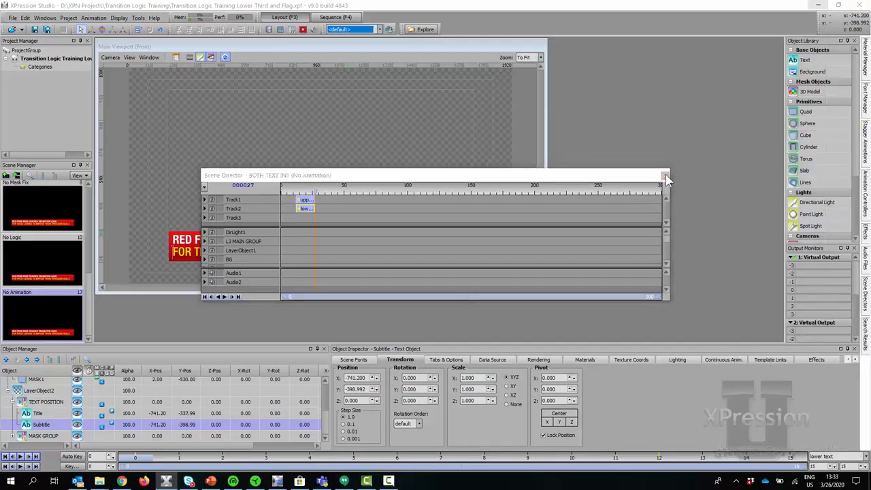
left_click(665, 177)
- Rename the BOTH TEXT IN1 scene director UPPER TEXT IN
mouse_move(868, 294)
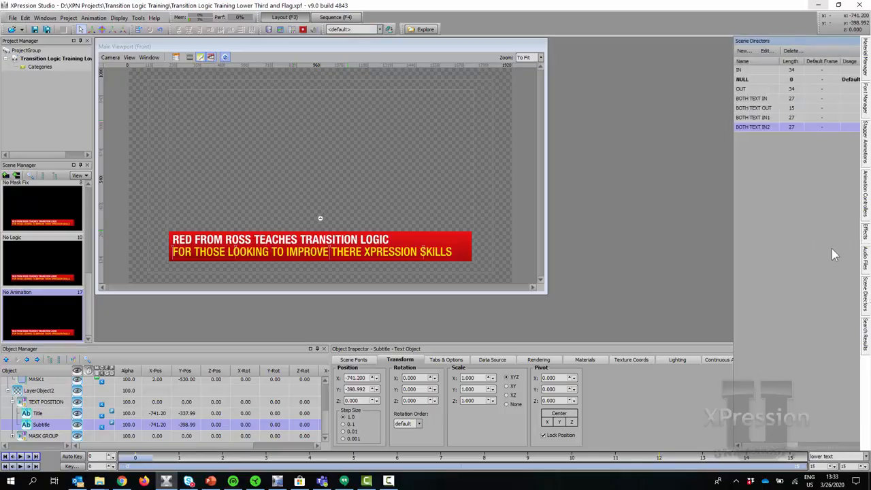
left_click(748, 119)
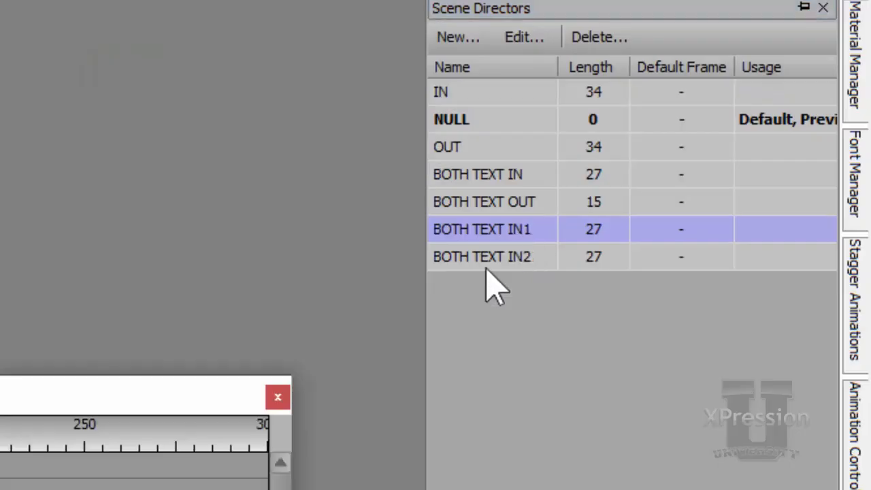
right_click(518, 239)
left_click(579, 321)
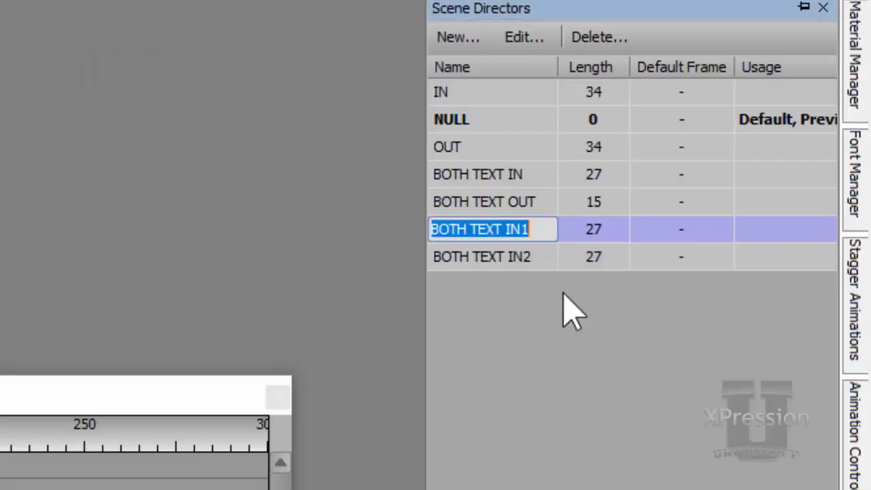
left_click(540, 228)
key("BackSpace")
key("BackSpace")
key("BackSpace")
key("BackSpace")
key("BackSpace")
key("BackSpace")
key("BackSpace")
key("BackSpace")
key("BackSpace")
key("BackSpace")
key("BackSpace")
key("BackSpace")
key("BackSpace")
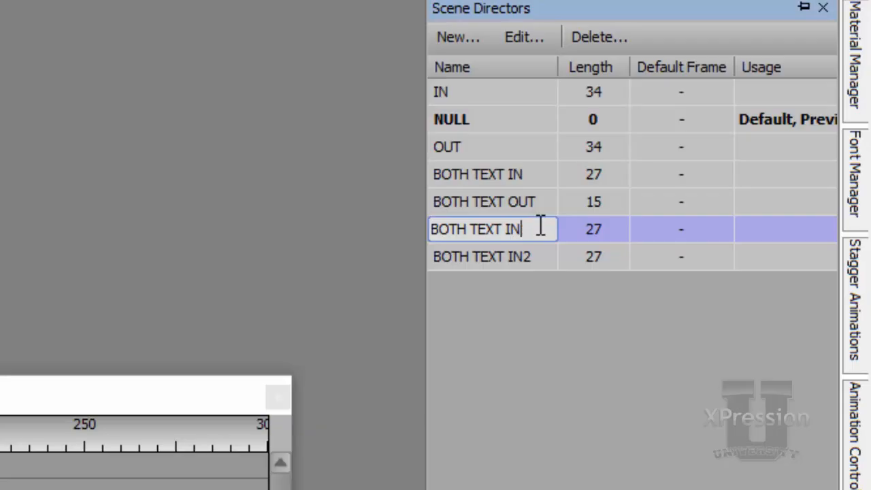
type("UPPER TEXT")
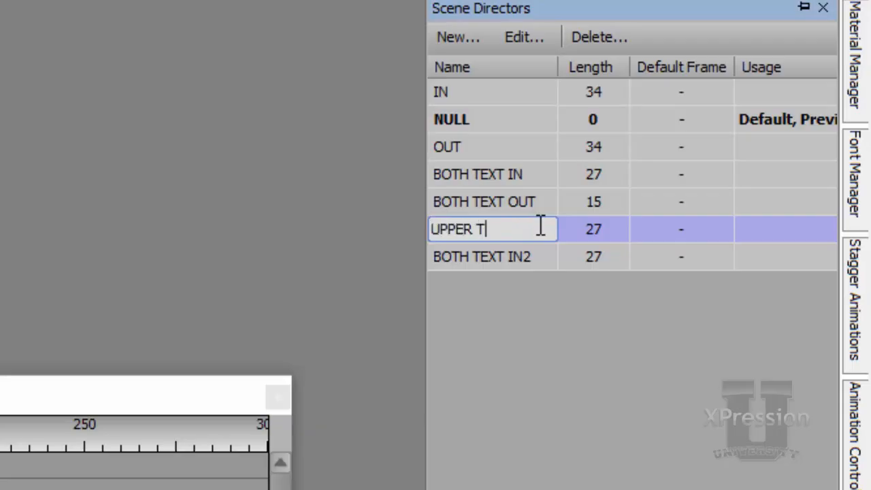
key("BackSpace")
type("T I")
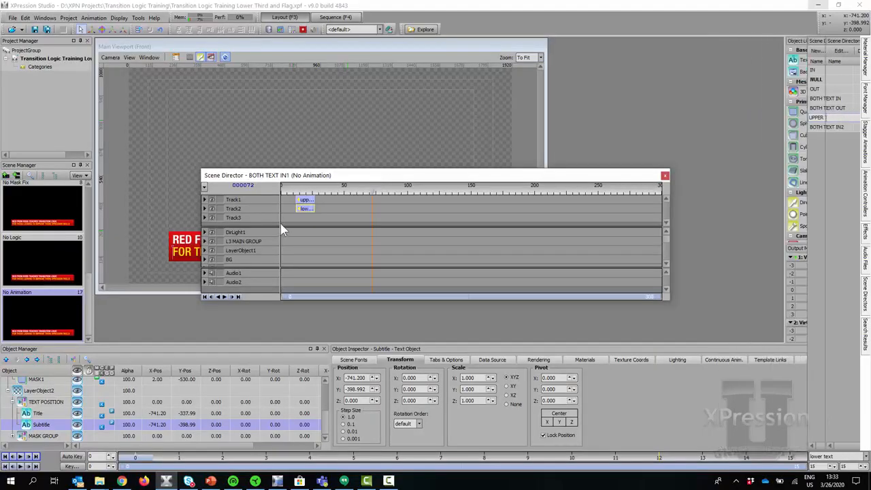
- Delete the lower text clip from Track2 of the first duplicated scene director and close its window
right_click(301, 208)
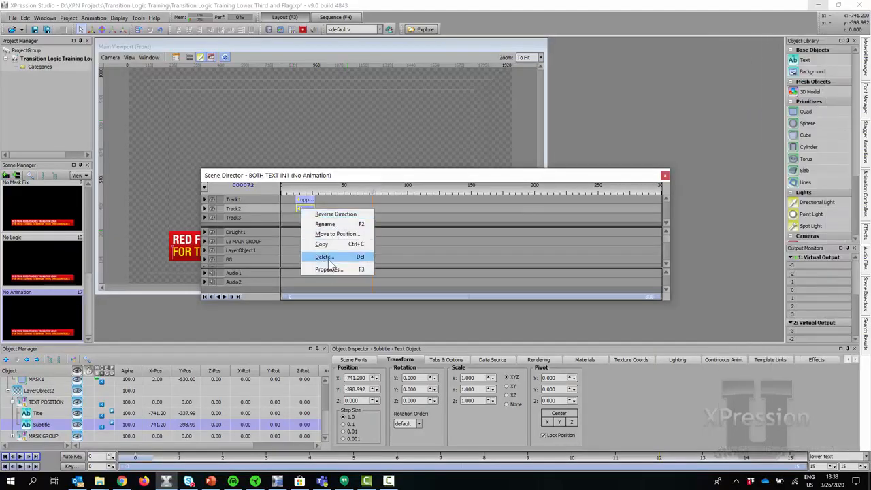
left_click(325, 257)
left_click(410, 253)
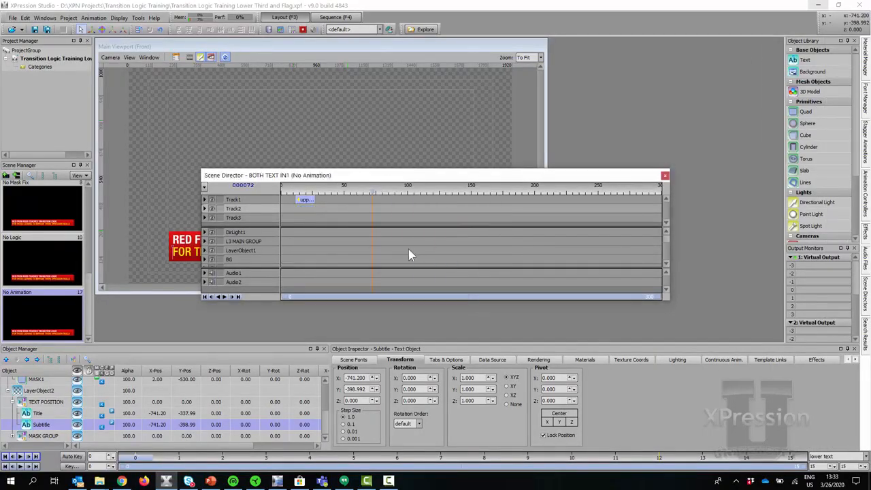
left_click(665, 177)
- Rename the BOTH TEXT IN2 scene director LOWER TEXT IN
left_click(862, 294)
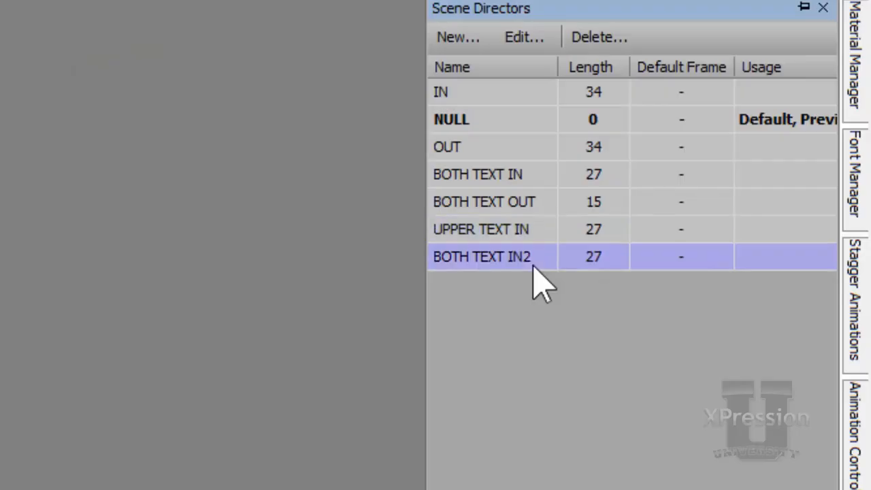
right_click(742, 108)
left_click(610, 355)
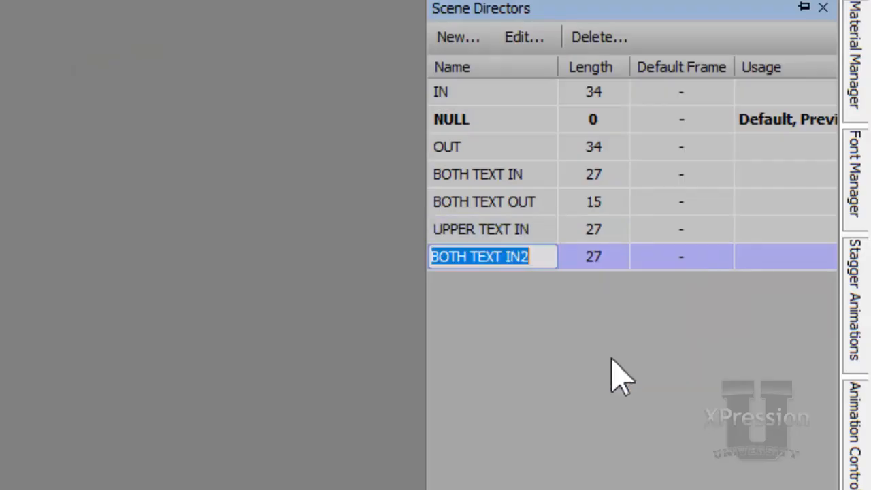
type("LOWER TEXT IB")
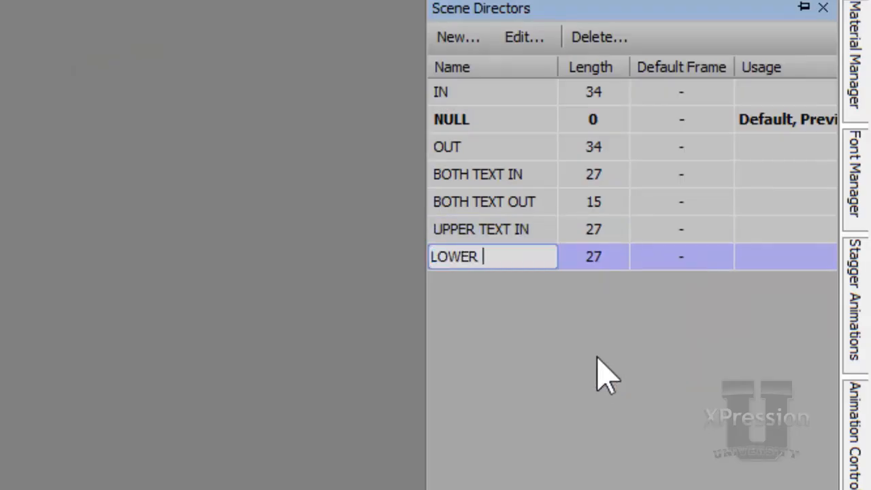
key("BackSpace")
type("N")
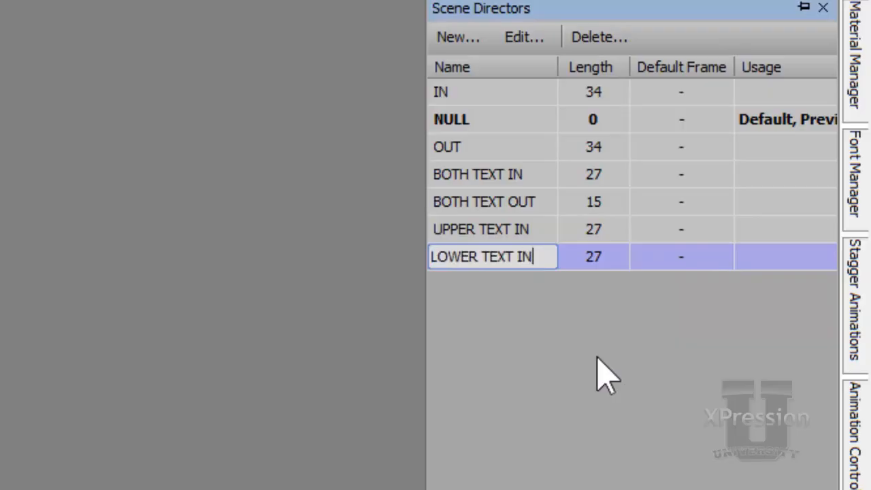
key("Return")
- Open the LOWER TEXT IN scene director, delete the upper text clip from Track1 and move the window clear of the text
double_click(726, 127)
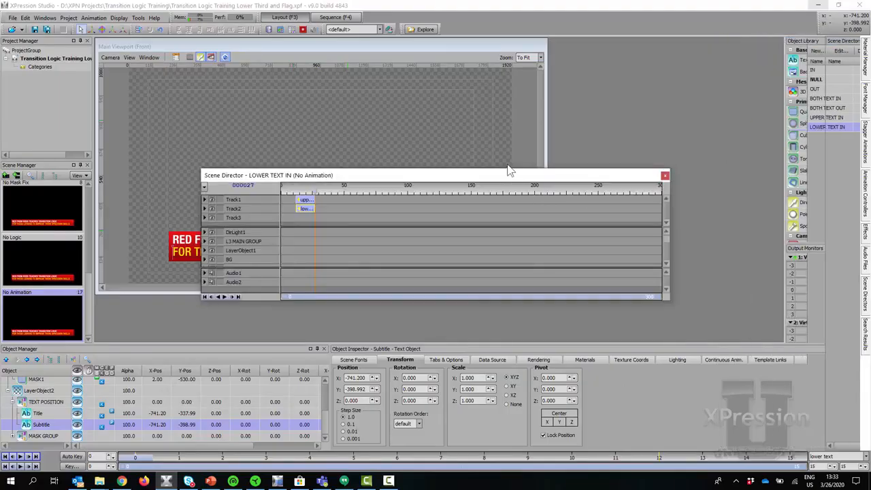
left_click_drag(509, 171, 513, 120)
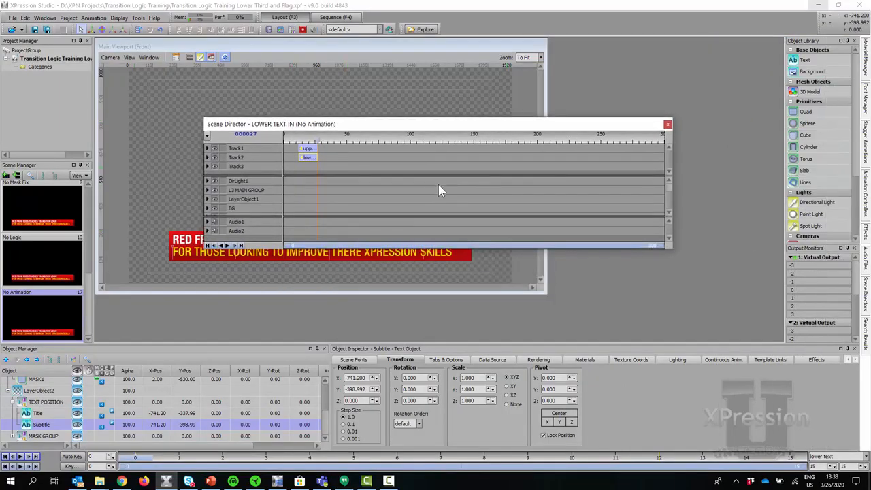
right_click(311, 147)
left_click(347, 196)
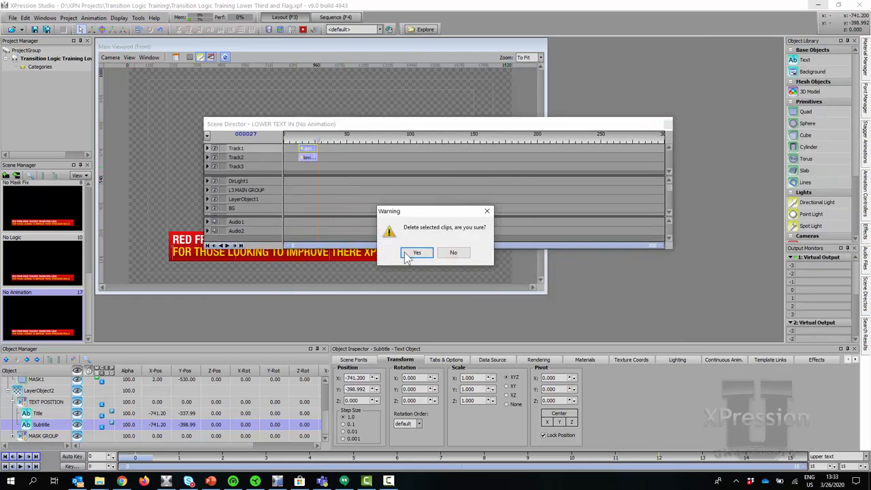
left_click(411, 257)
left_click_drag(353, 130, 358, 94)
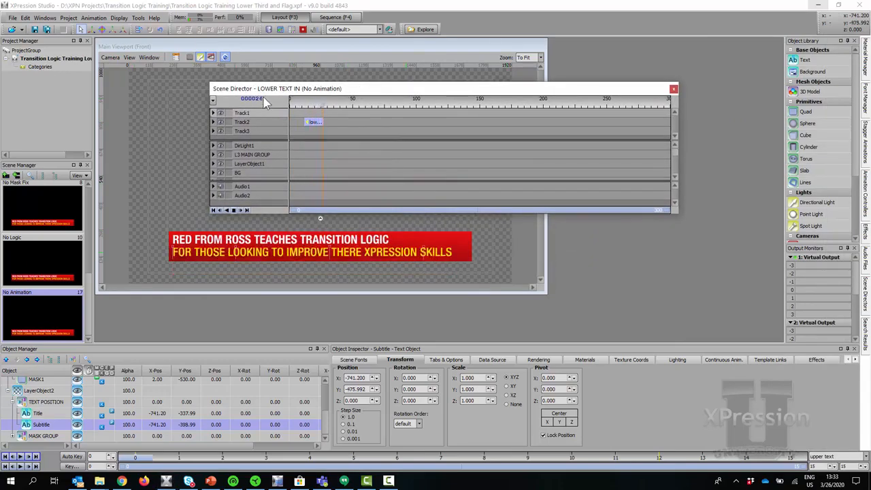
- Close the LOWER TEXT IN scene director and make two duplicates of the BOTH TEXT OUT scene director
left_click(673, 90)
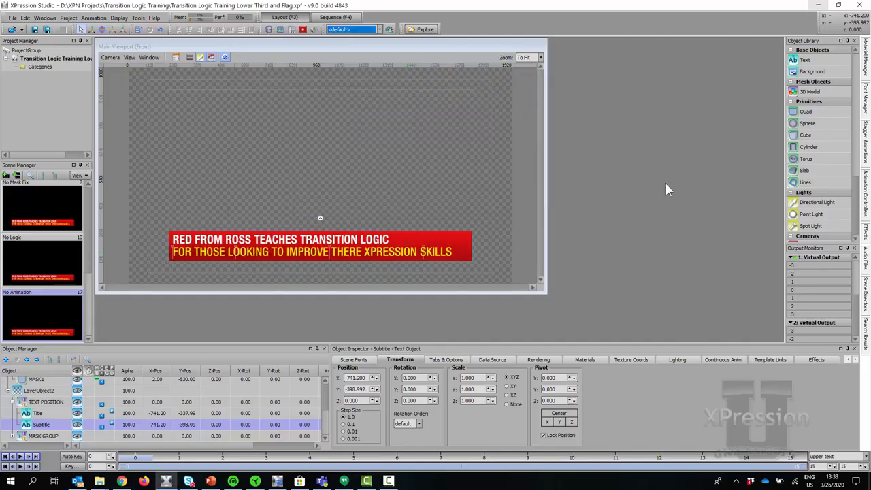
left_click(866, 291)
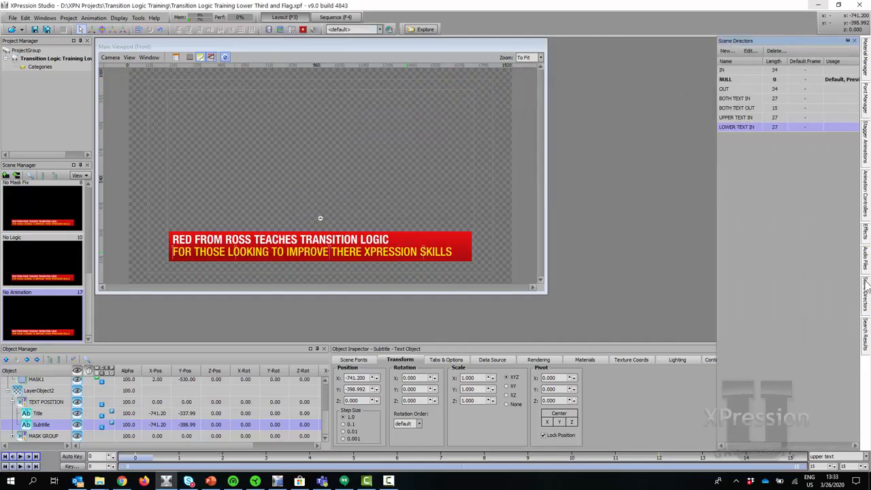
left_click(731, 109)
right_click(726, 109)
left_click(751, 173)
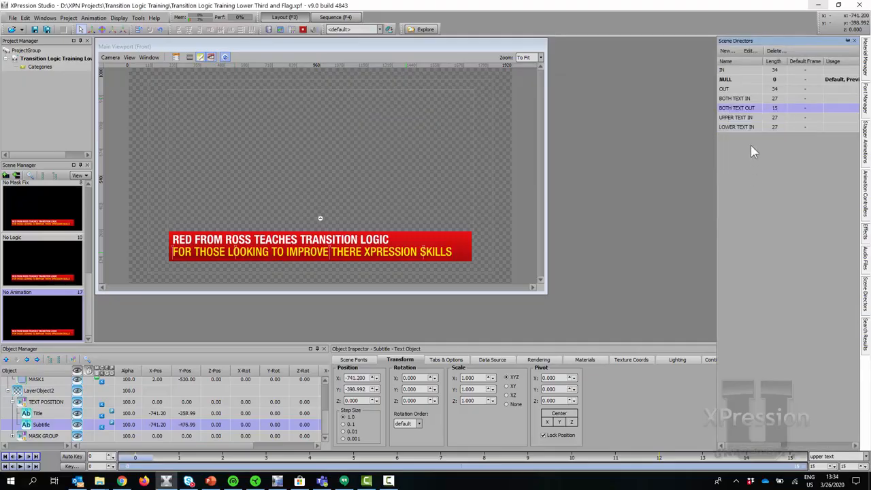
double_click(748, 131)
left_click(665, 176)
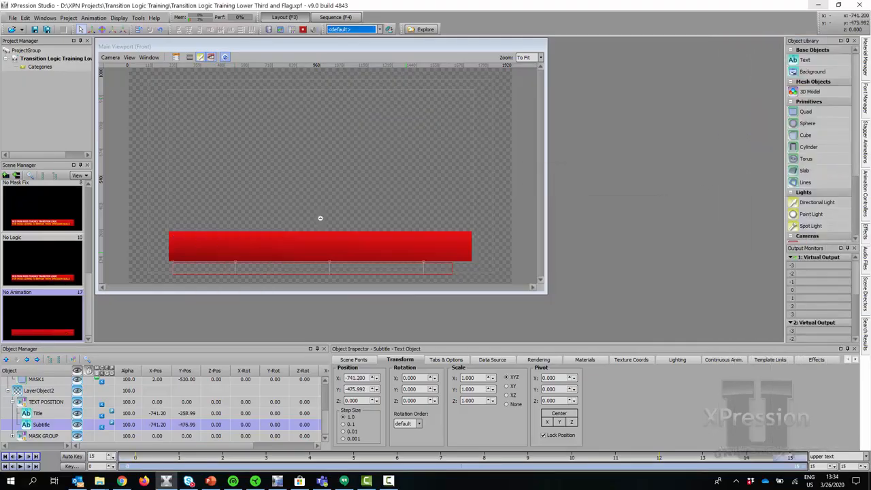
left_click(865, 292)
right_click(748, 137)
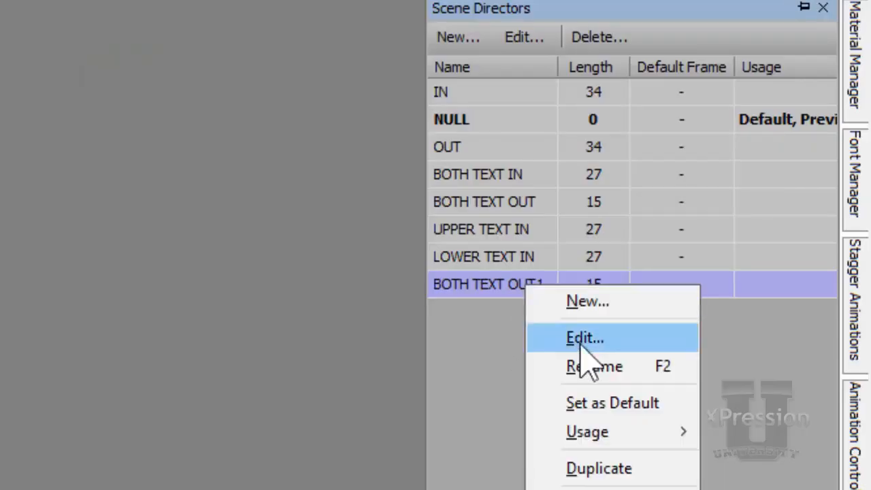
left_click(592, 468)
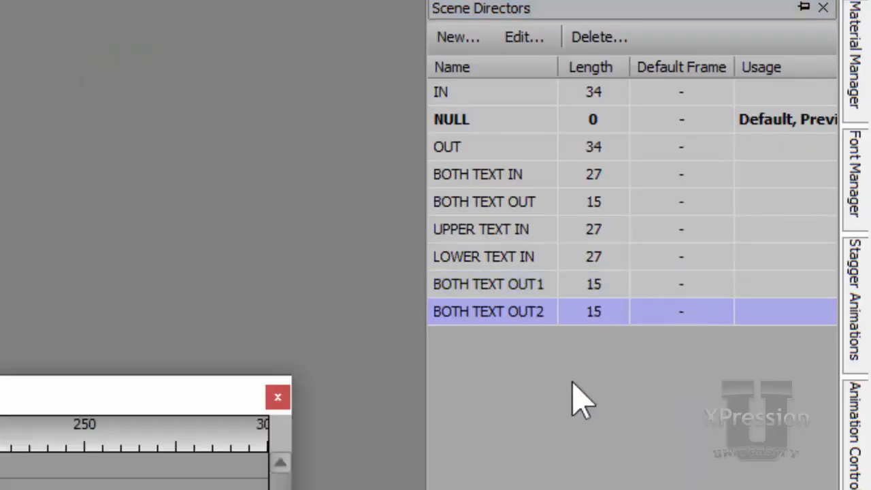
- Rename the BOTH TEXT OUT2 scene director LOWER TEXT OUT
left_click(538, 319)
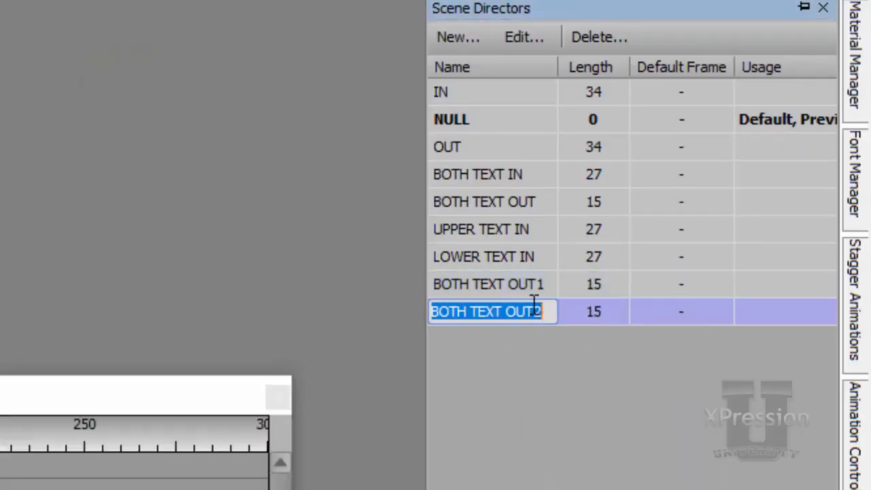
type("LOWER TE")
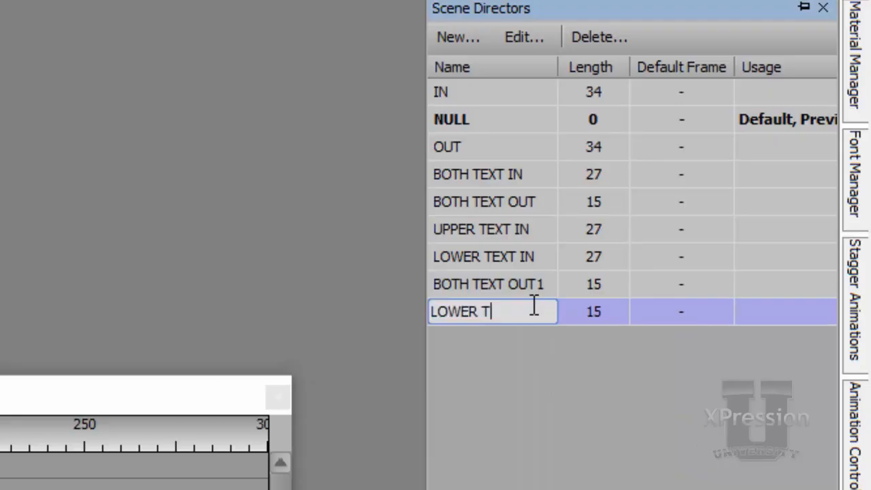
type("XT OUT")
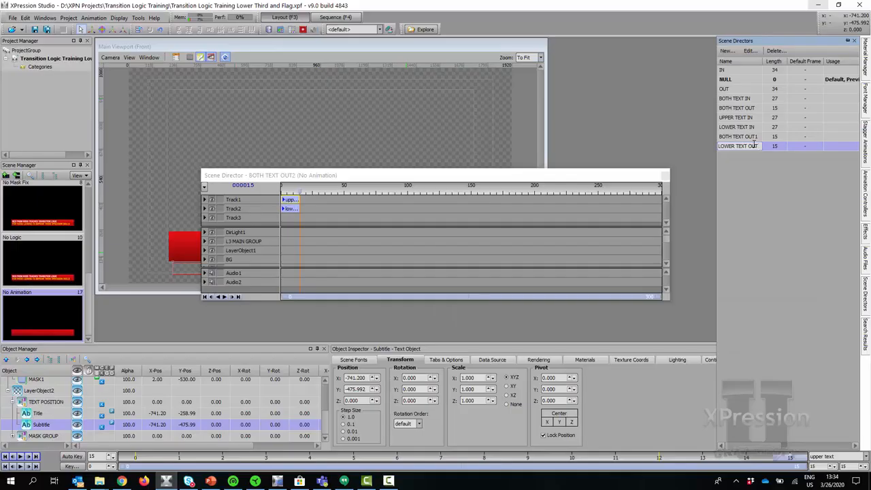
key("Return")
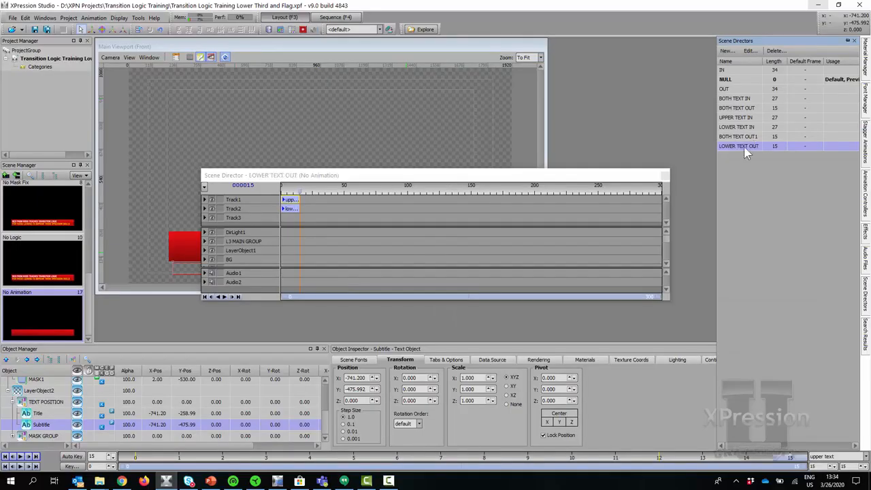
- Delete the upper text clip from Track1 of LOWER TEXT OUT, scrub it to frame 0 and close its window
left_click(297, 202)
right_click(294, 201)
left_click(313, 249)
left_click(412, 253)
left_click_drag(353, 177, 393, 99)
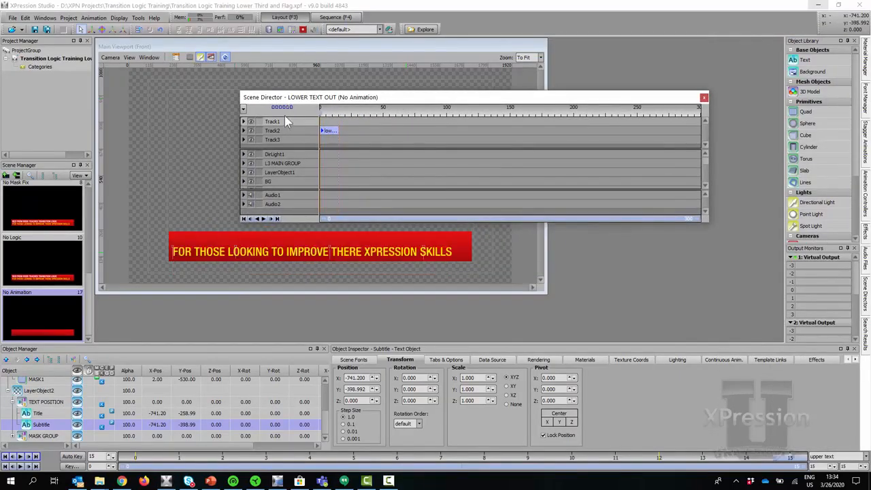
left_click_drag(324, 117, 292, 111)
left_click(703, 98)
- Open the BOTH TEXT OUT1 scene director, delete the lower text clip from Track2 and close its window
left_click(866, 291)
double_click(738, 136)
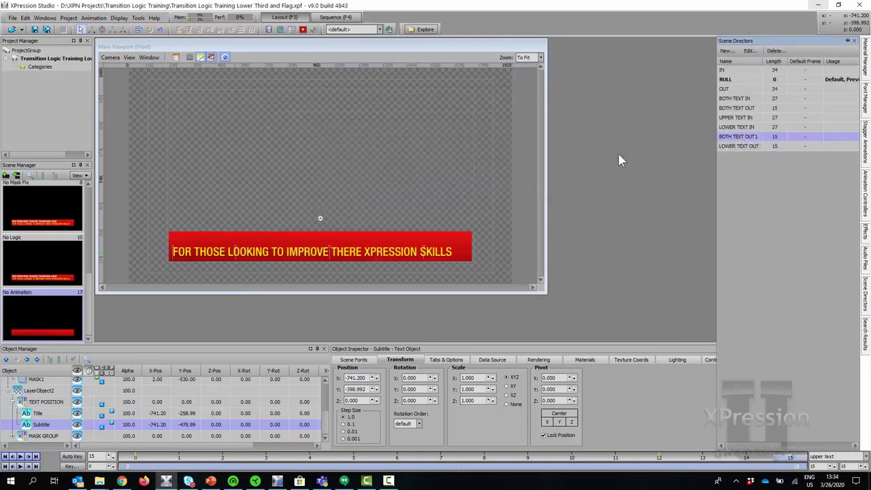
left_click_drag(379, 171, 383, 81)
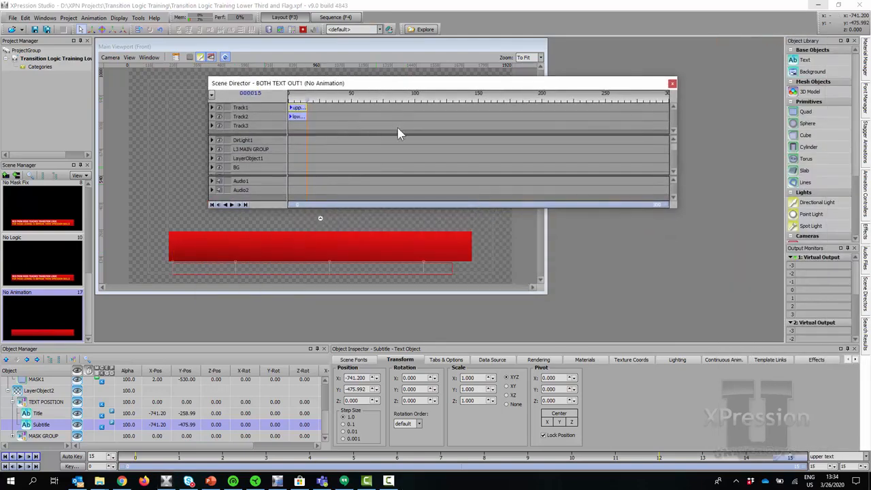
left_click(297, 117)
right_click(297, 119)
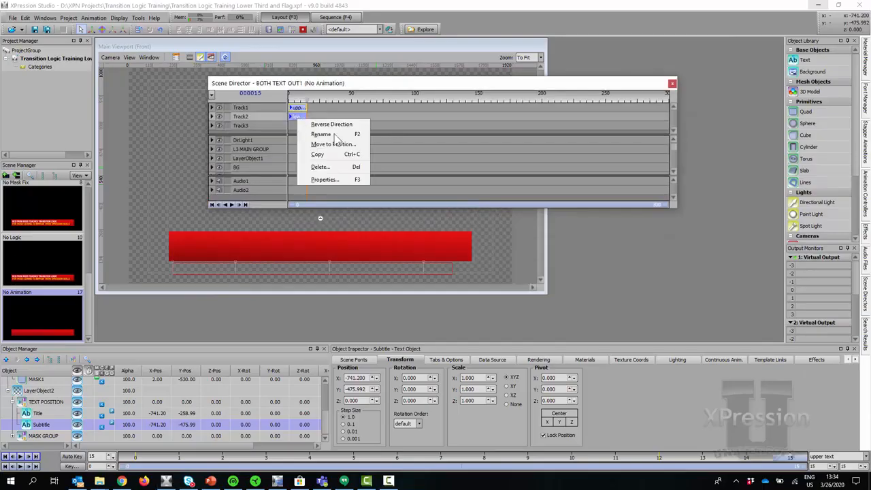
left_click(325, 169)
left_click(415, 252)
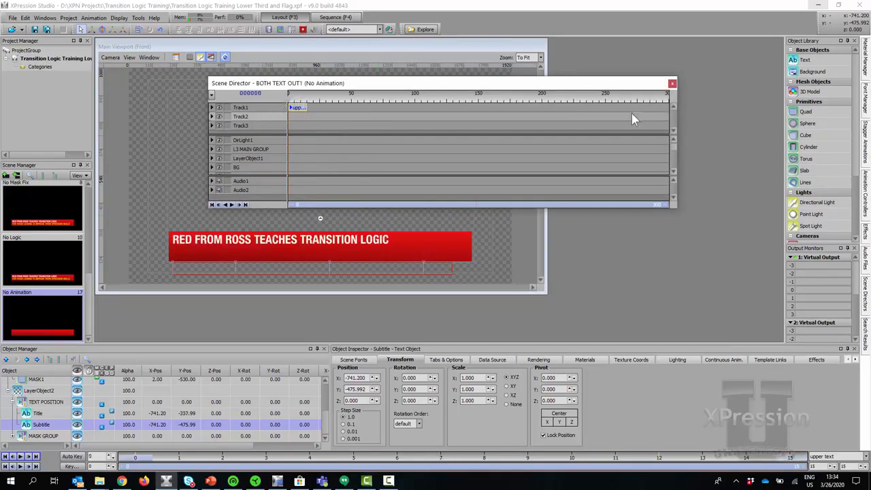
left_click(672, 84)
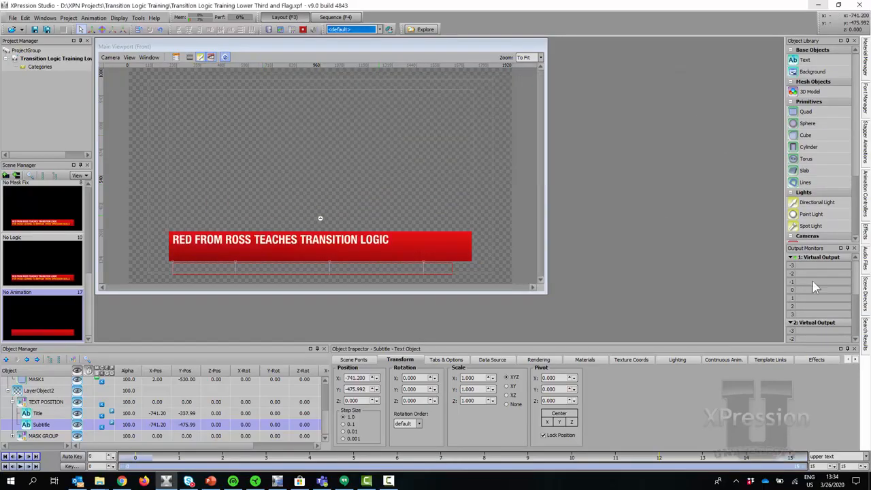
- Rename the BOTH TEXT OUT1 scene director UPPER TEXT OUT
left_click(866, 291)
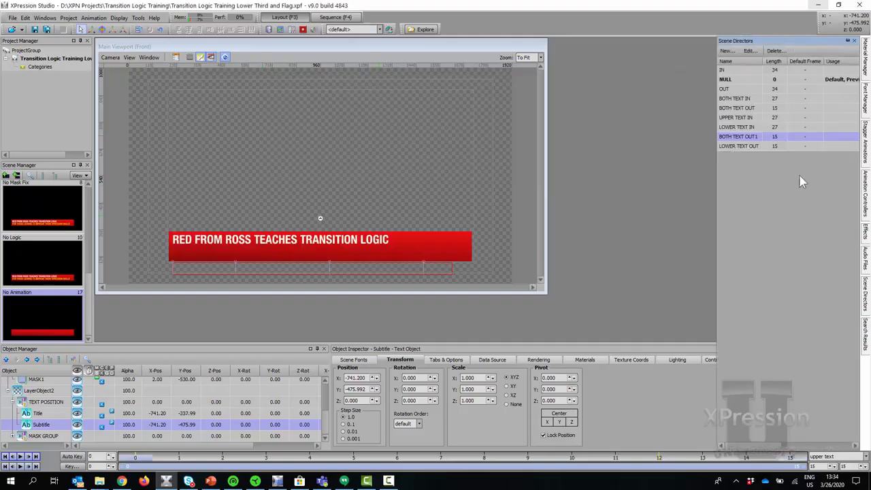
left_click(751, 139)
type("LOWER TEXT")
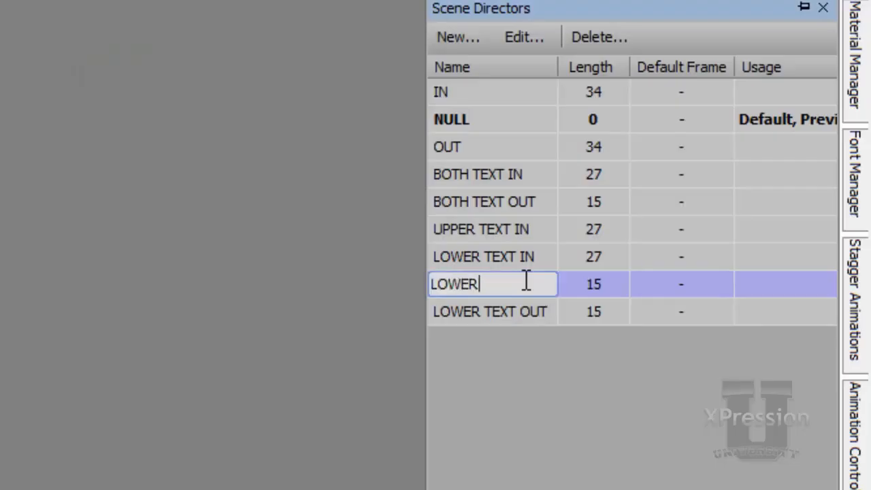
key("BackSpace")
type("XT OUT")
key("BackSpace")
key("BackSpace")
key("BackSpace")
key("BackSpace")
key("BackSpace")
type("UPPER")
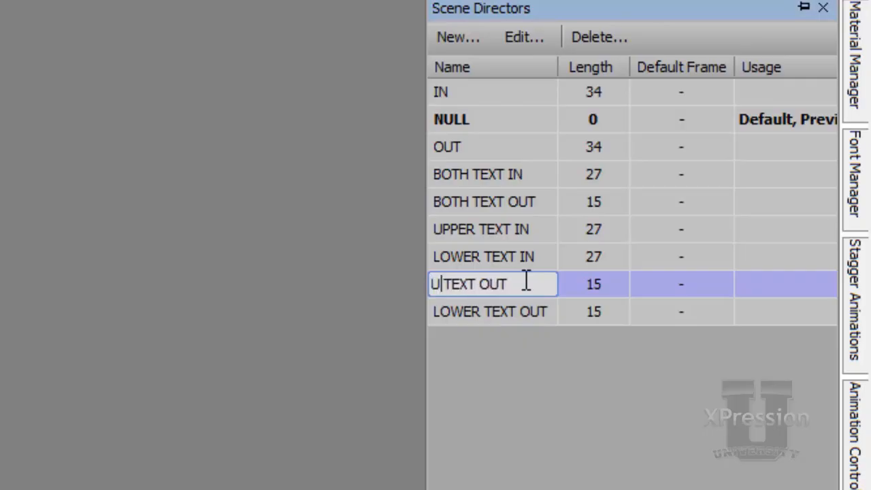
key("Return")
- Scrub the LOWER TEXT OUT scene director back to its first frame, close its window and return to the scene director list
double_click(730, 167)
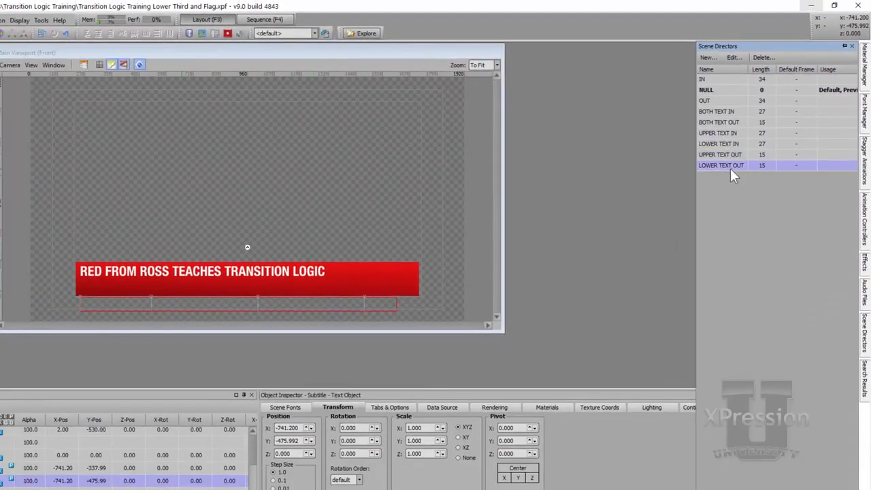
left_click_drag(429, 198, 447, 105)
left_click_drag(235, 124, 180, 129)
left_click(655, 106)
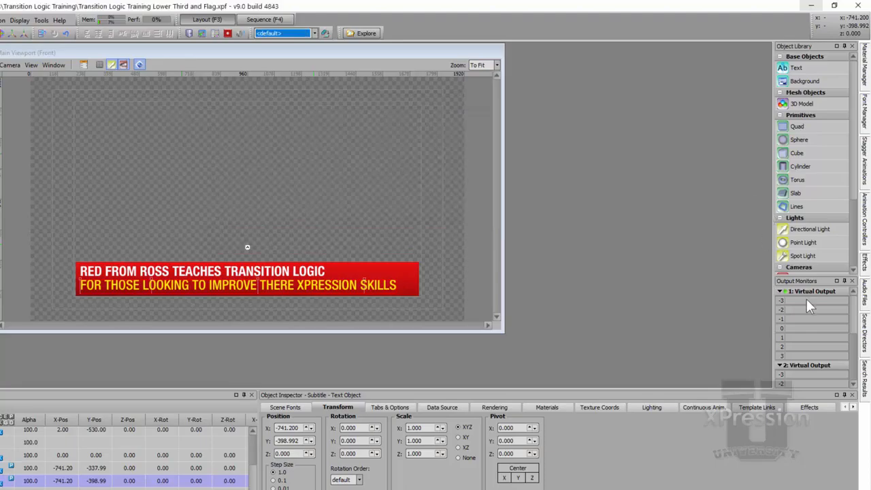
left_click(864, 332)
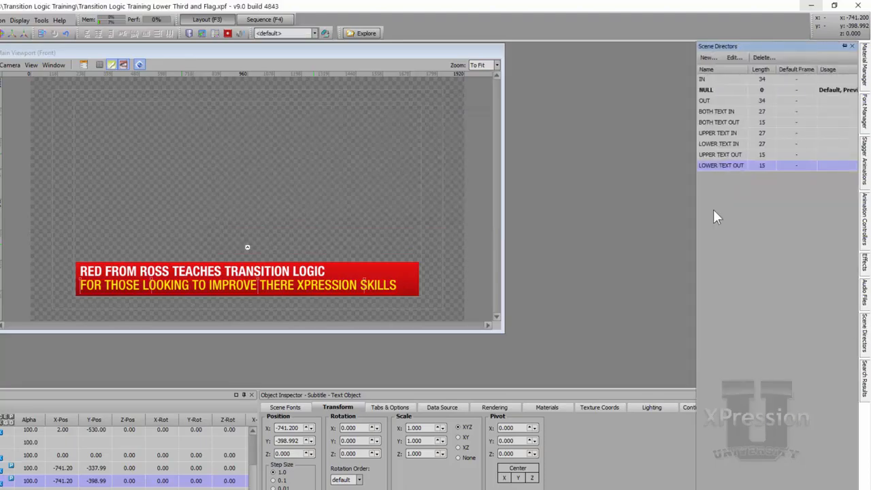